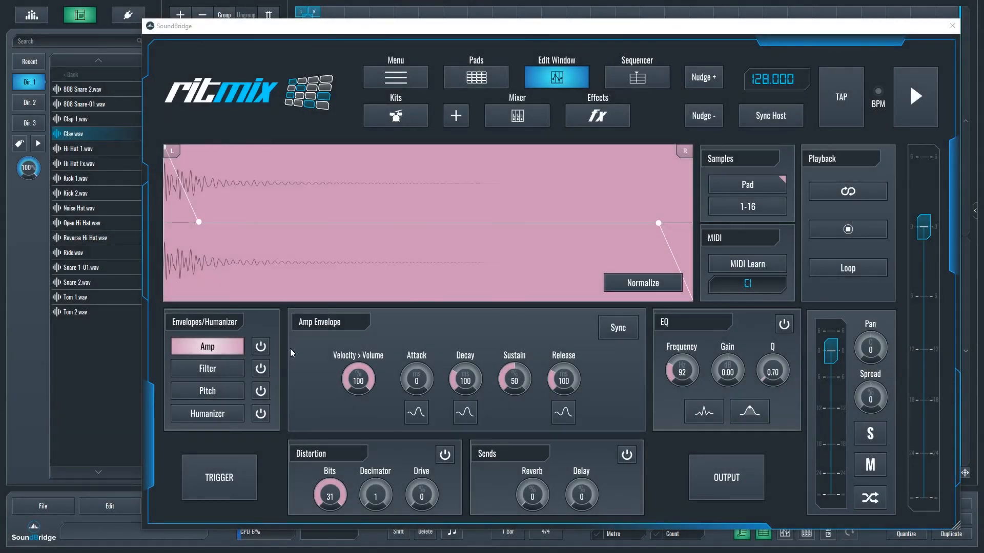
Switch on the amp envelope and drag Decay to 213 and Sustain to 48
left_click(260, 346)
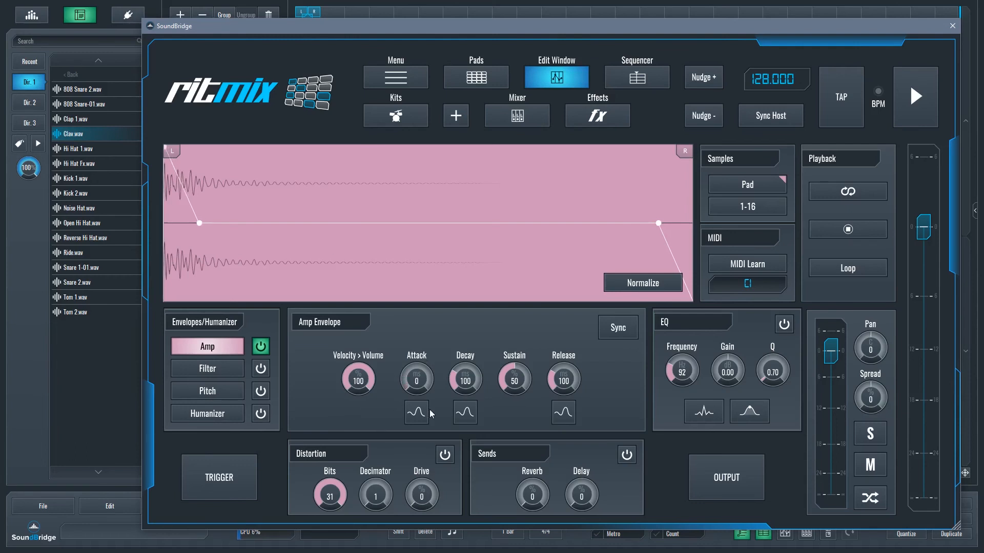
left_click_drag(465, 381, 465, 361)
left_click_drag(514, 382, 517, 385)
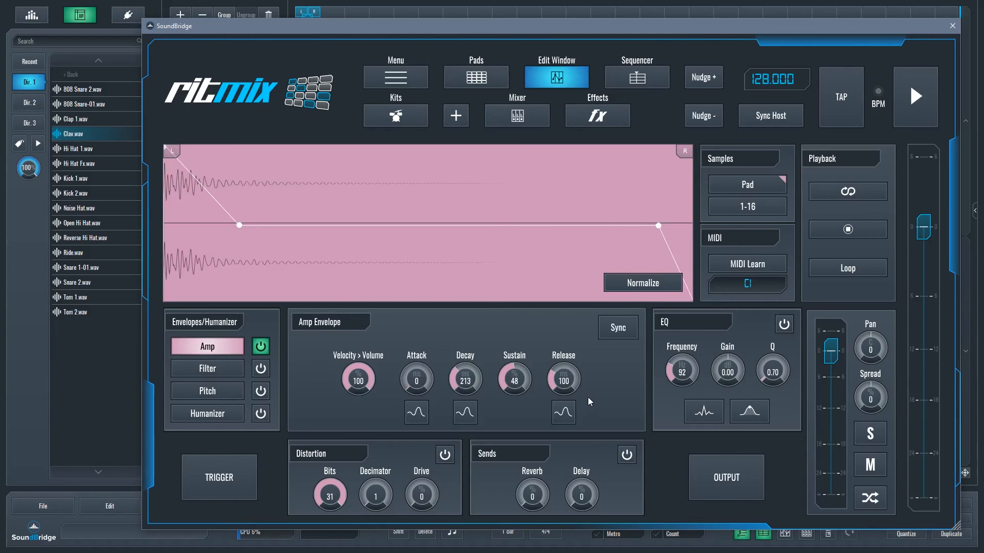
Try tempo Sync with 1/8 decay and release and 1/16 attack, then turn Sync off
left_click(618, 328)
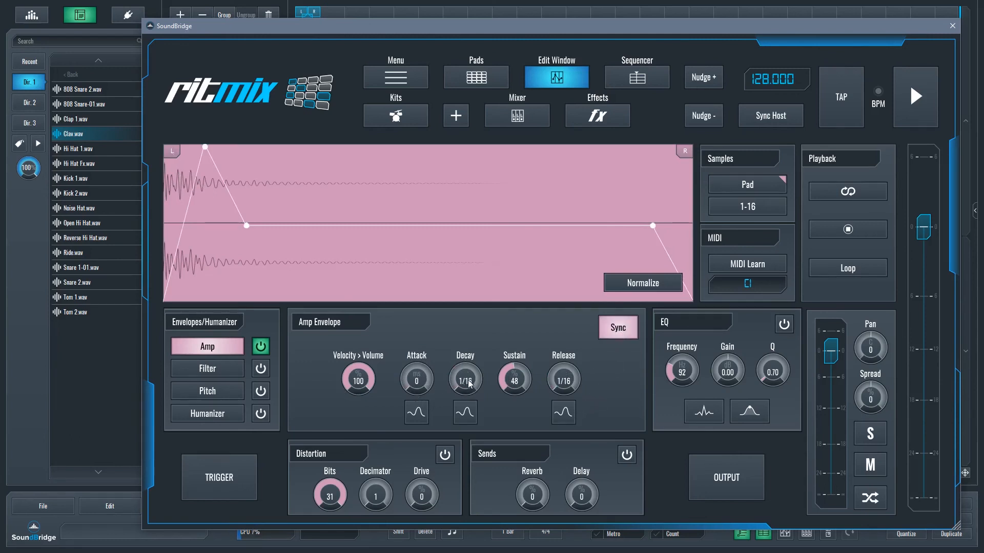
left_click_drag(471, 392, 472, 367)
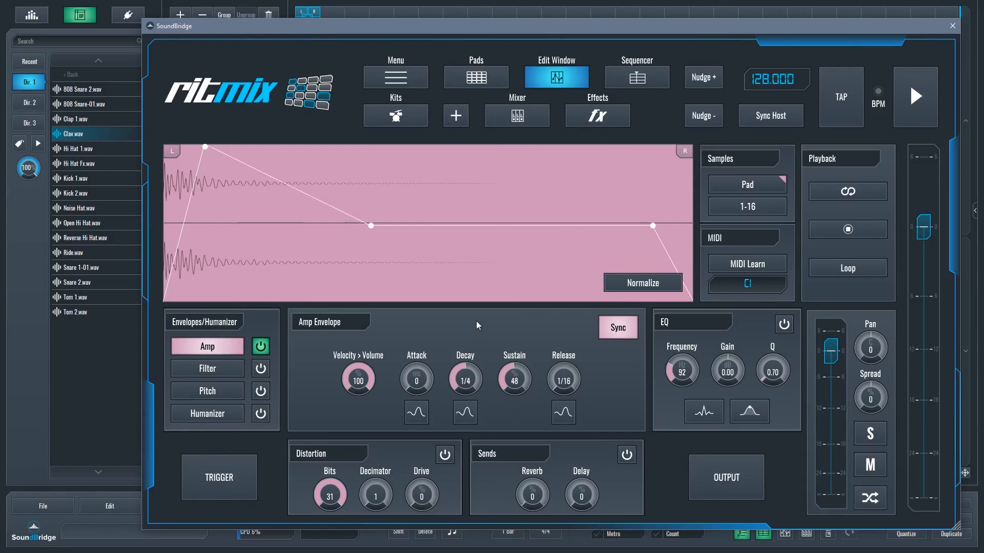
left_click_drag(562, 384, 567, 357)
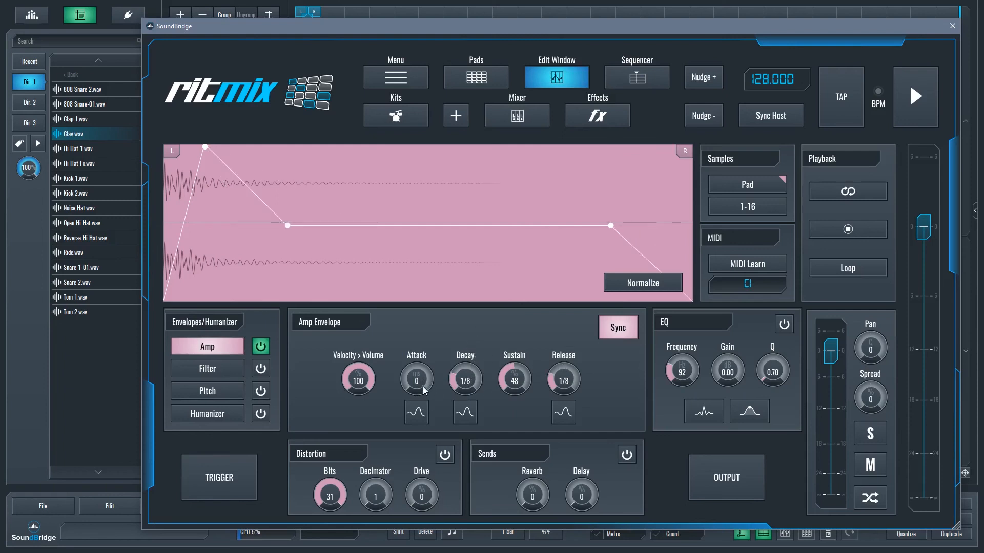
left_click_drag(424, 390, 430, 323)
left_click_drag(416, 369, 418, 399)
left_click(619, 328)
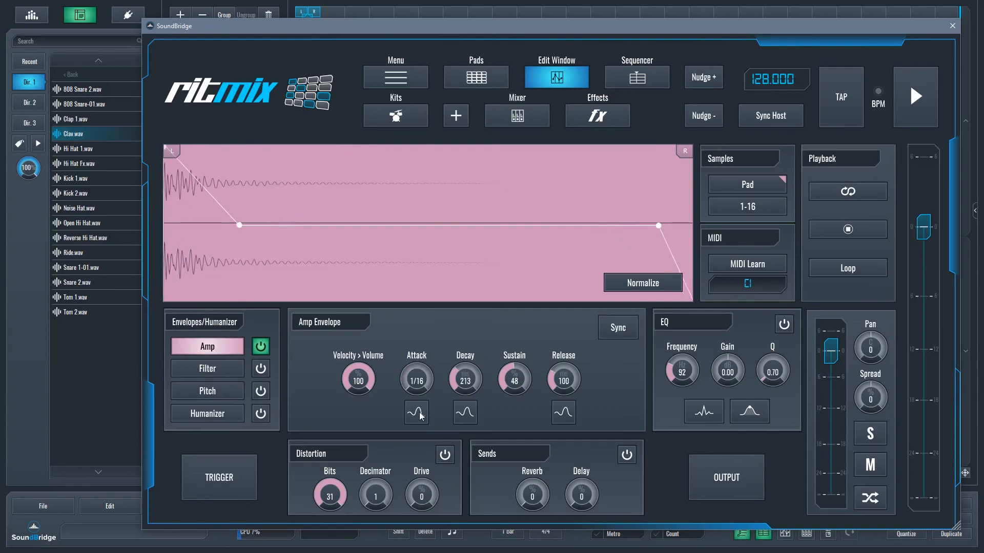
Try curved attack, decay and release shapes, return them to straight, then enable the filter envelope
left_click(416, 412)
left_click(464, 412)
left_click(562, 412)
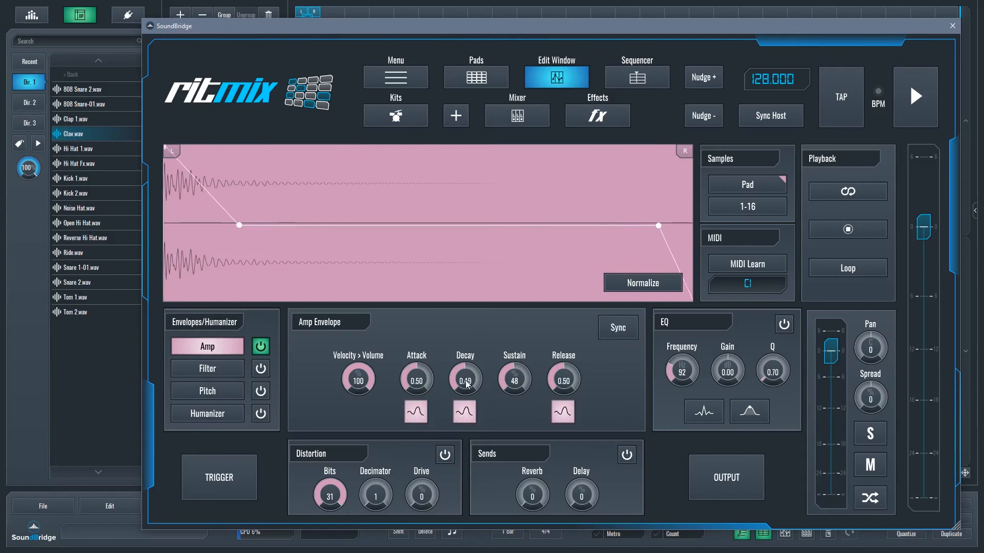
left_click(465, 413)
mouse_move(465, 380)
left_mouse_down()
mouse_move(469, 359)
mouse_move(465, 384)
mouse_move(406, 390)
left_mouse_up()
left_click(416, 412)
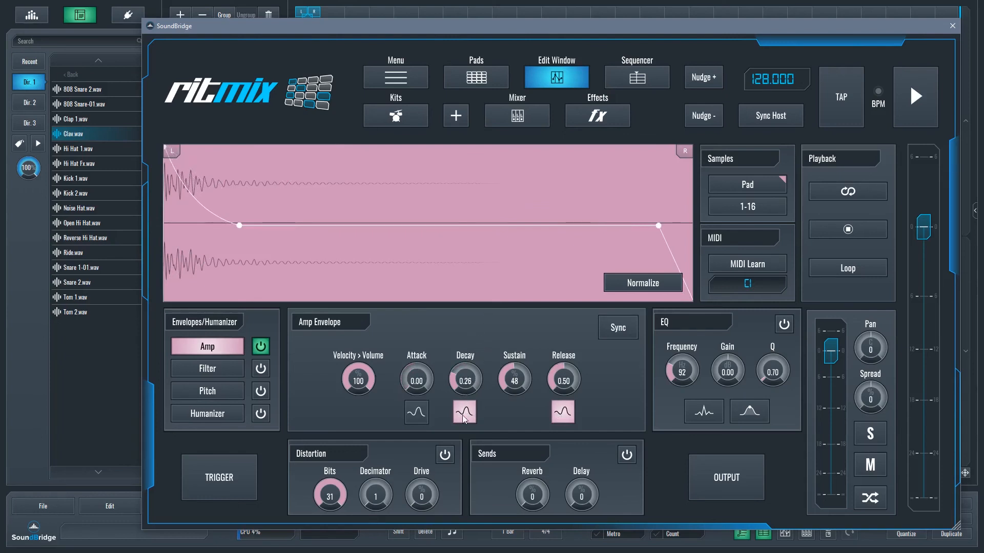
left_click(561, 412)
left_click(464, 413)
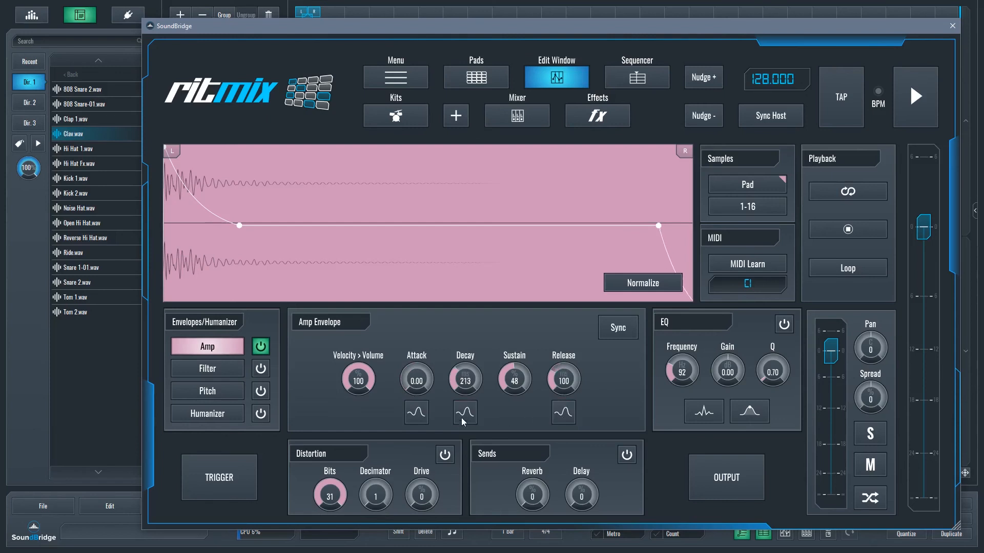
left_click(260, 368)
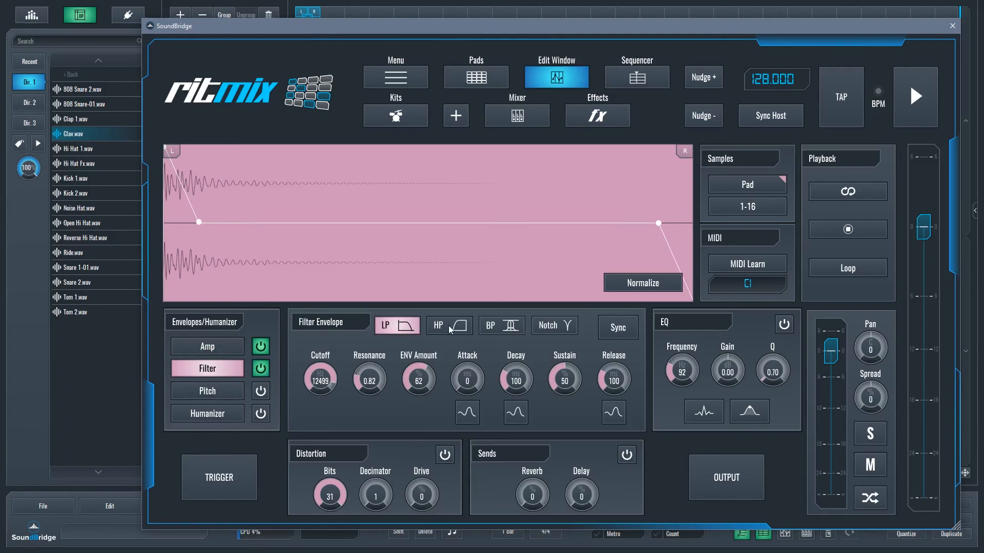
Try HP, BP and Notch, settle on low-pass with cutoff 5924 and envelope amount 68
left_click(440, 327)
left_click(496, 331)
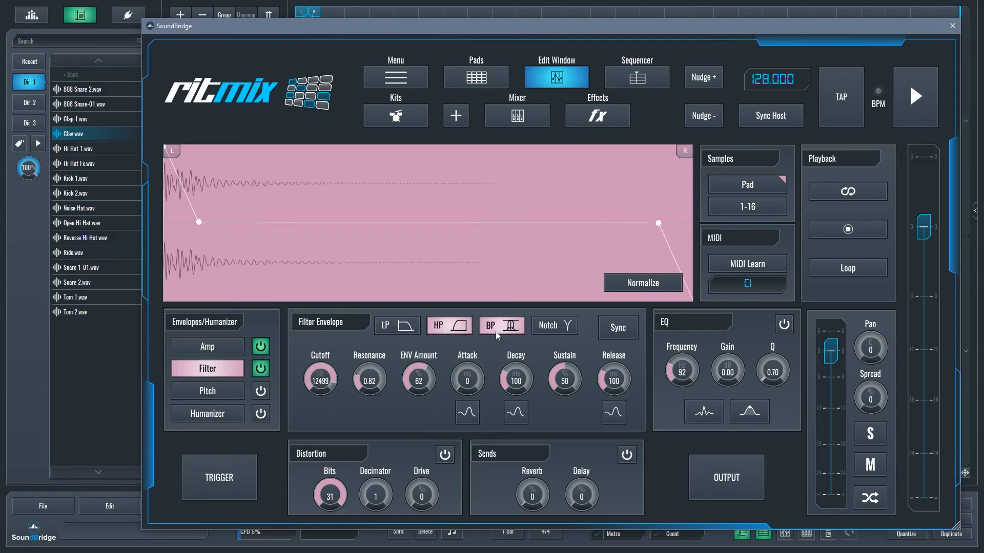
left_click(565, 329)
left_click(402, 329)
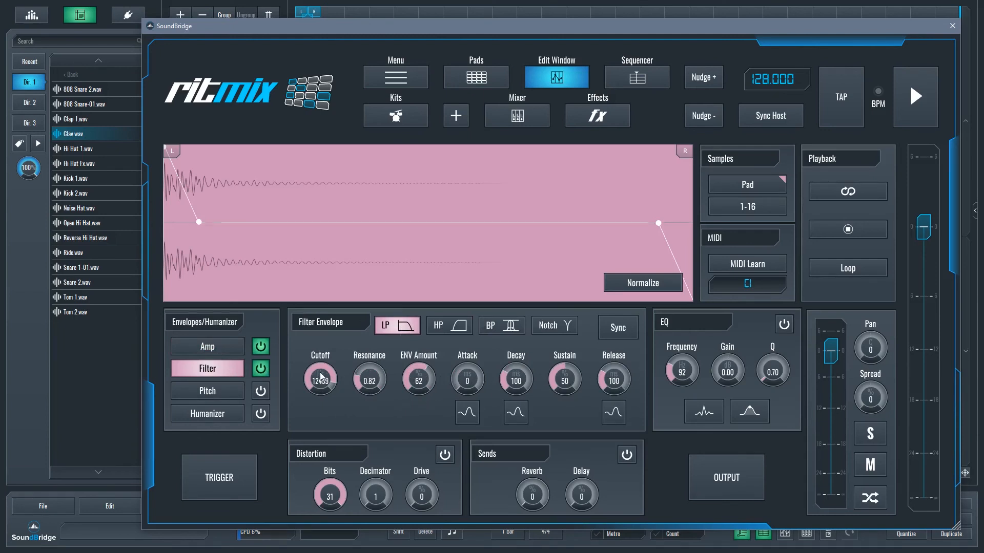
mouse_move(321, 379)
left_mouse_down()
mouse_move(317, 400)
mouse_move(316, 383)
mouse_move(369, 383)
left_mouse_up()
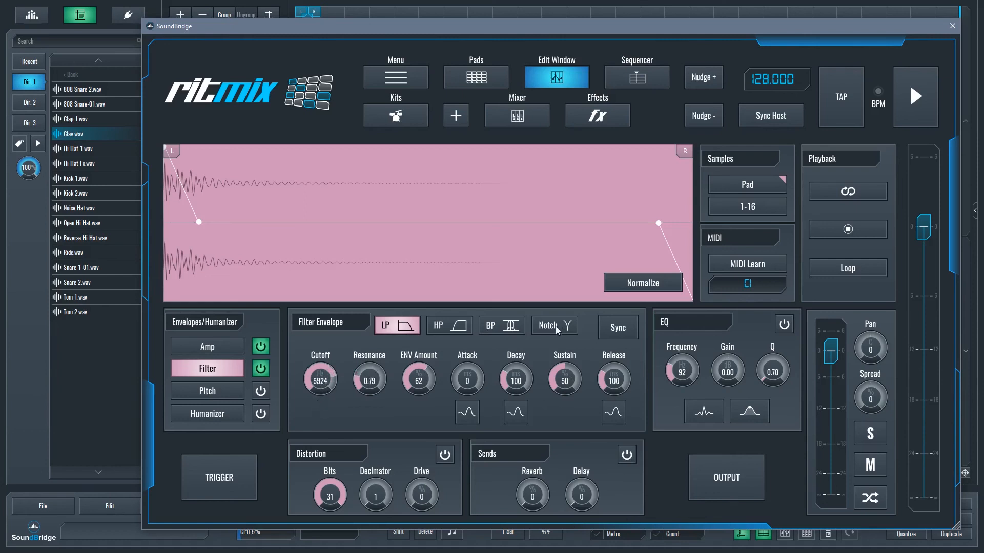
left_click_drag(418, 384, 424, 376)
Toggle the filter envelope's Sync and release curve, then switch off the amp envelope
left_click(618, 327)
left_click(613, 412)
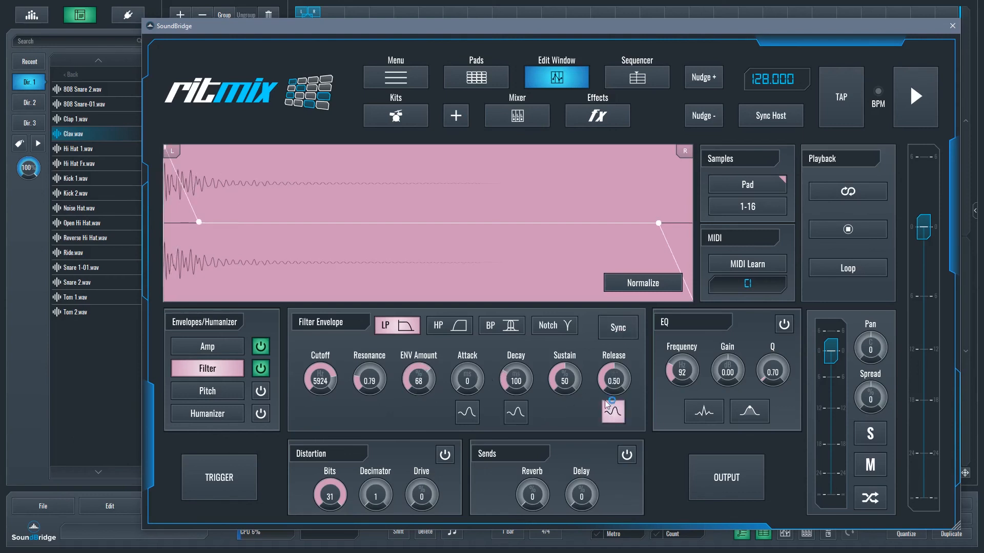
left_click(614, 413)
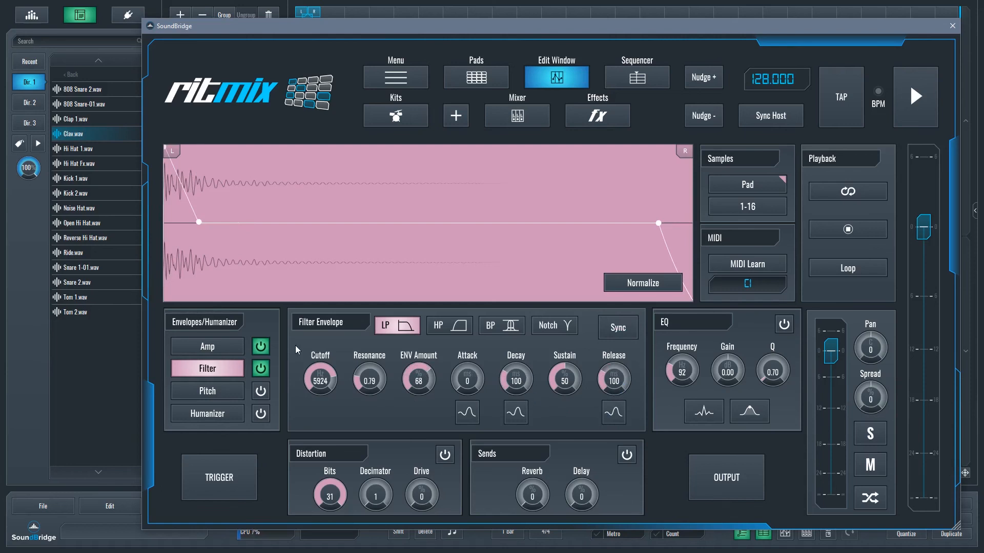
left_click(260, 346)
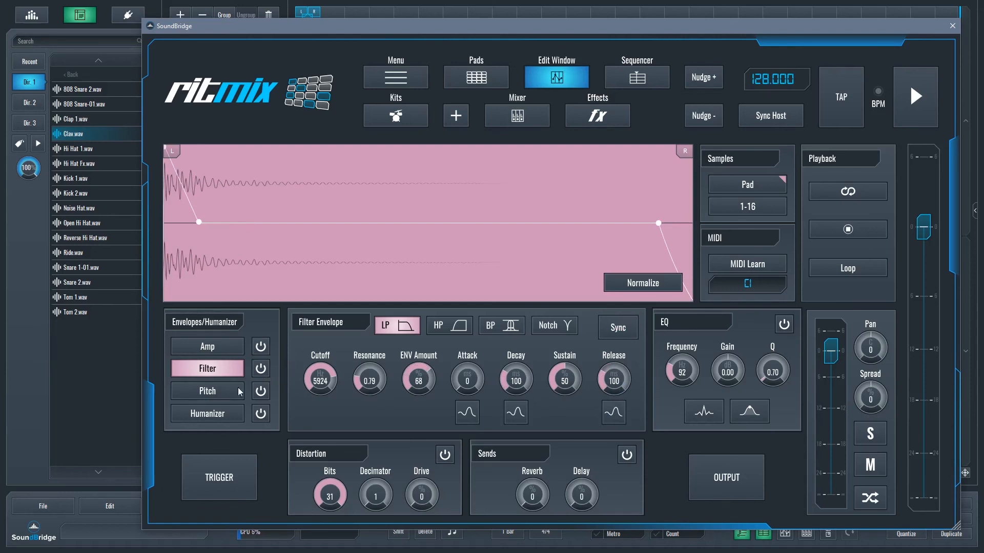
Turn the filter envelope off, enable the pitch envelope at -2 semitones with the Sampler engine
left_click(207, 390)
left_click(260, 391)
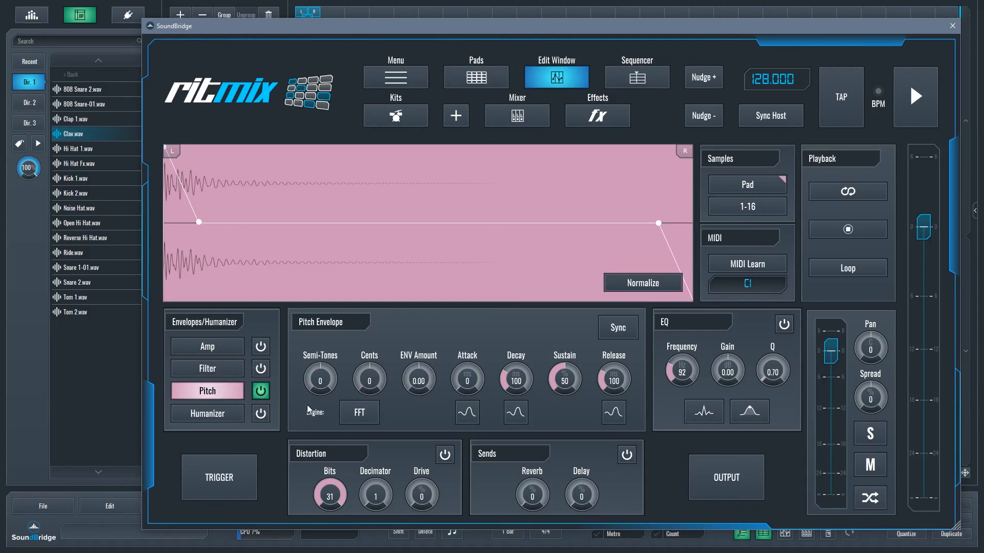
mouse_move(319, 381)
left_mouse_down()
mouse_move(335, 352)
mouse_move(335, 391)
mouse_move(362, 412)
left_mouse_up()
left_click(372, 417)
left_click(371, 412)
Set pitch envelope amount to -4.42, toggle Sync and the release curve, then switch it off
mouse_move(418, 382)
left_mouse_down()
mouse_move(416, 413)
mouse_move(439, 353)
left_mouse_up()
left_click_drag(427, 393, 424, 380)
left_click(618, 328)
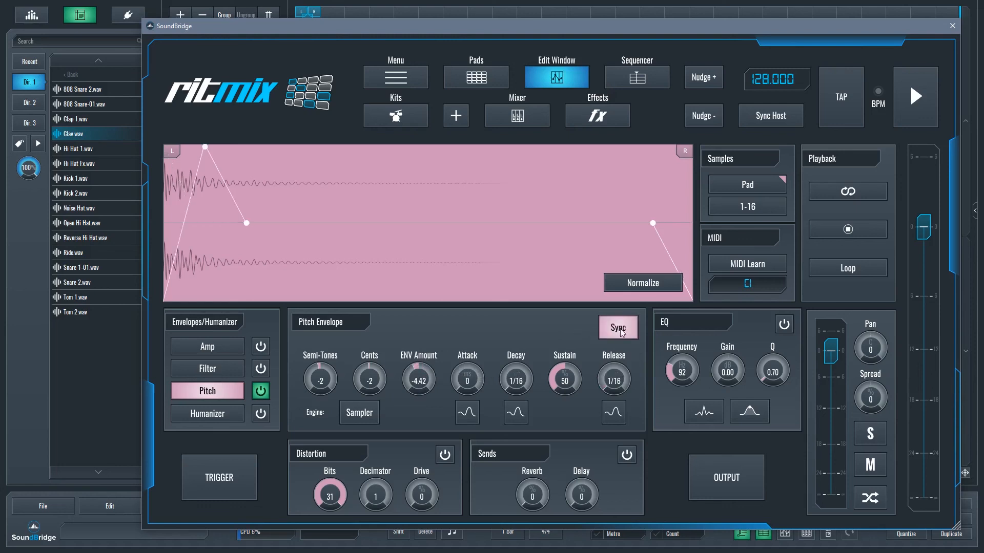
left_click(618, 327)
left_click(612, 412)
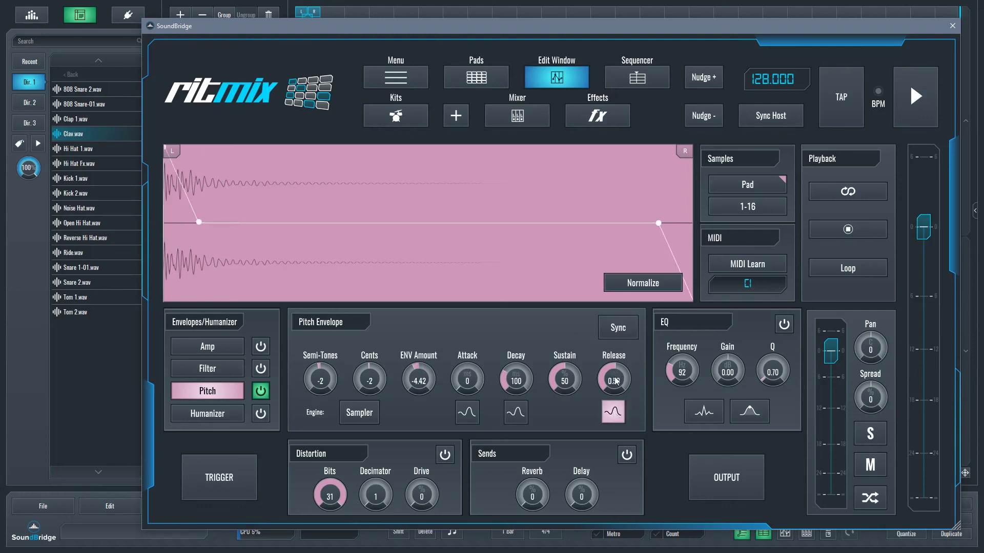
left_click(613, 415)
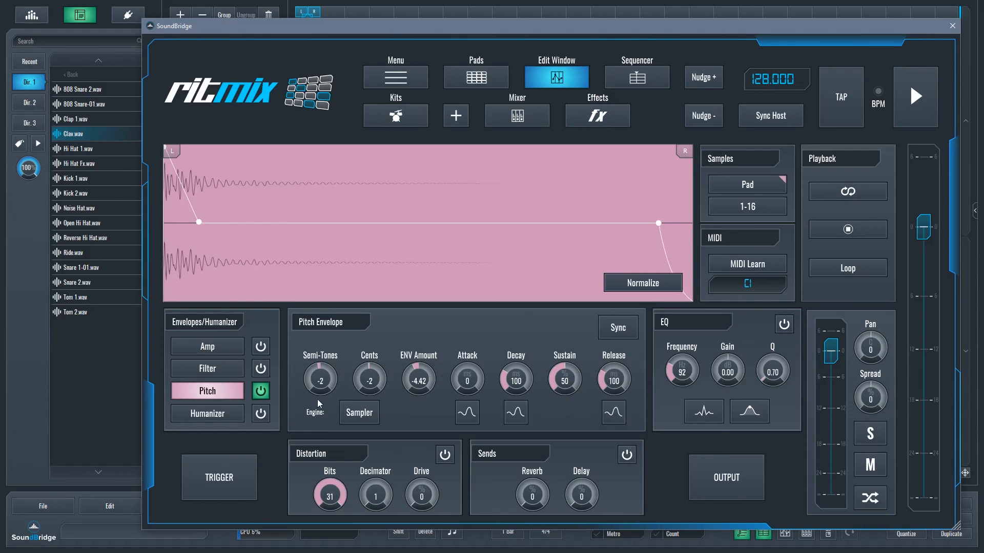
left_click(261, 390)
left_click(231, 413)
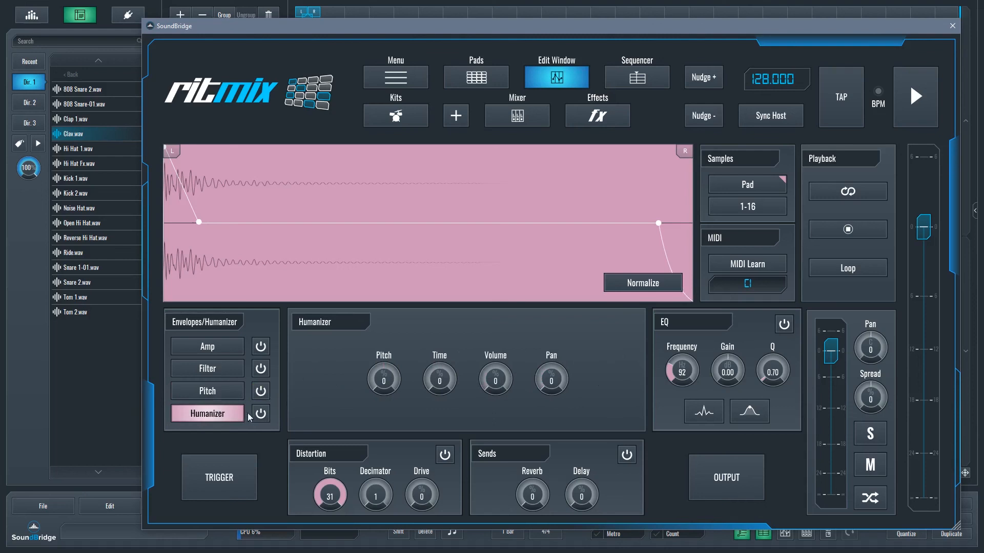
left_click(260, 413)
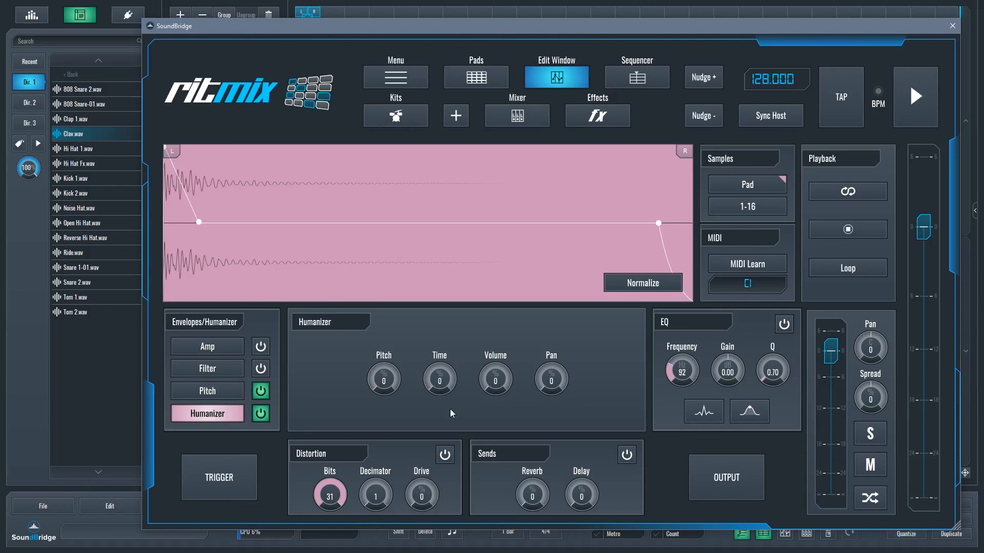
left_click_drag(441, 382, 449, 337)
double_click(439, 378)
left_click(444, 454)
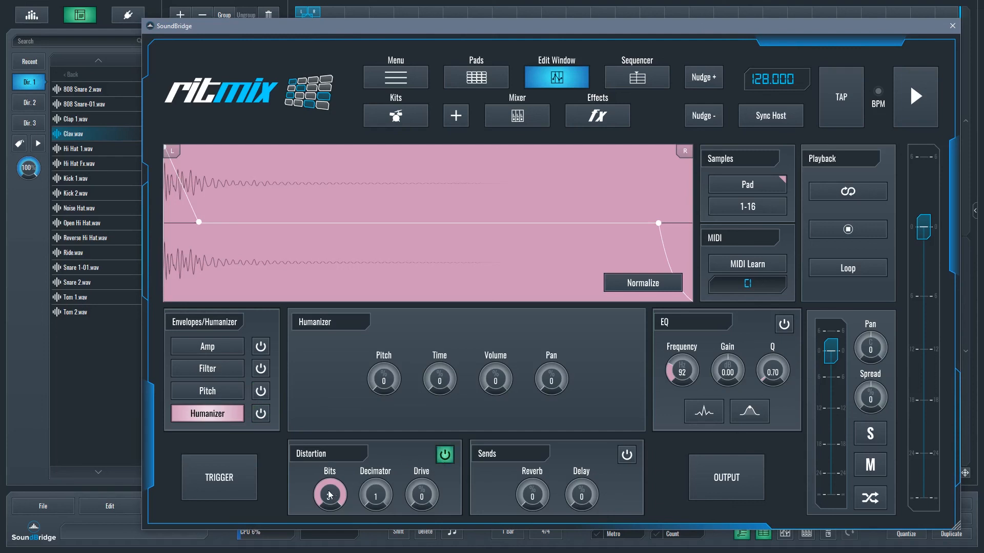
mouse_move(330, 496)
left_mouse_down()
mouse_move(328, 548)
mouse_move(330, 498)
left_mouse_up()
mouse_move(380, 499)
left_mouse_down()
mouse_move(375, 480)
mouse_move(363, 500)
mouse_move(388, 504)
mouse_move(425, 411)
left_mouse_up()
left_click_drag(425, 454, 447, 473)
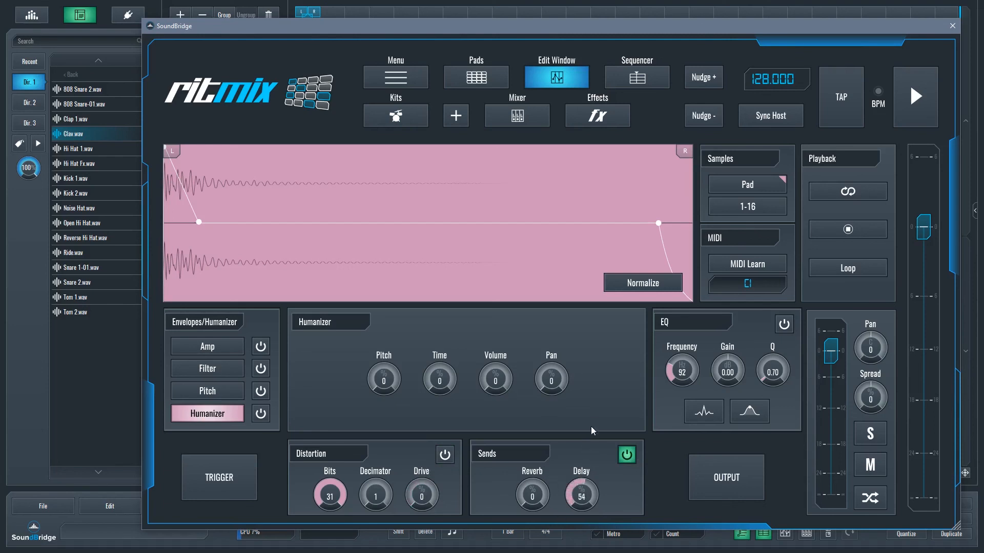
left_click_drag(581, 497, 578, 513)
left_click(598, 115)
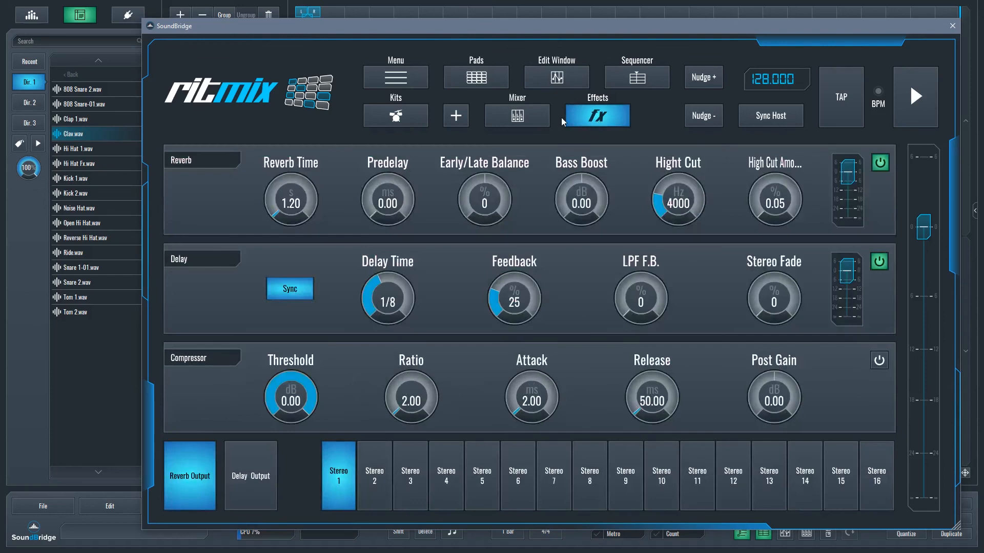
left_click(561, 78)
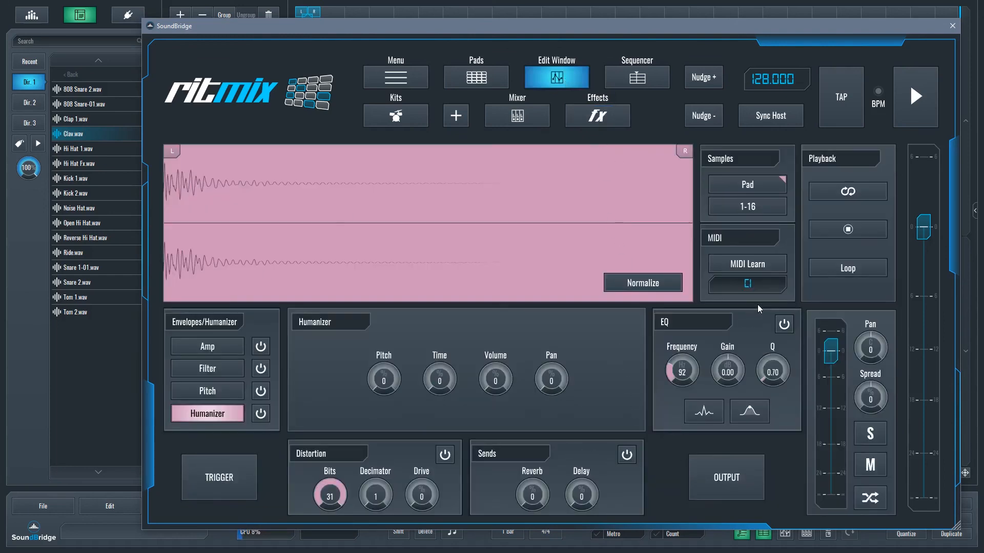
Enable the EQ with analyzer and band view, and give band 3 a narrow, gentle boost near 1.9 kHz
left_click(784, 324)
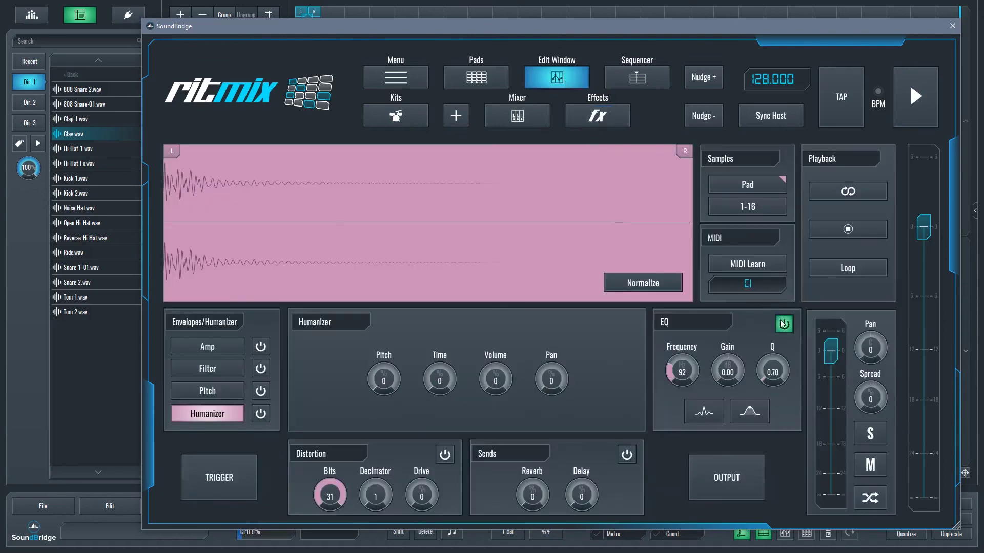
left_click(705, 411)
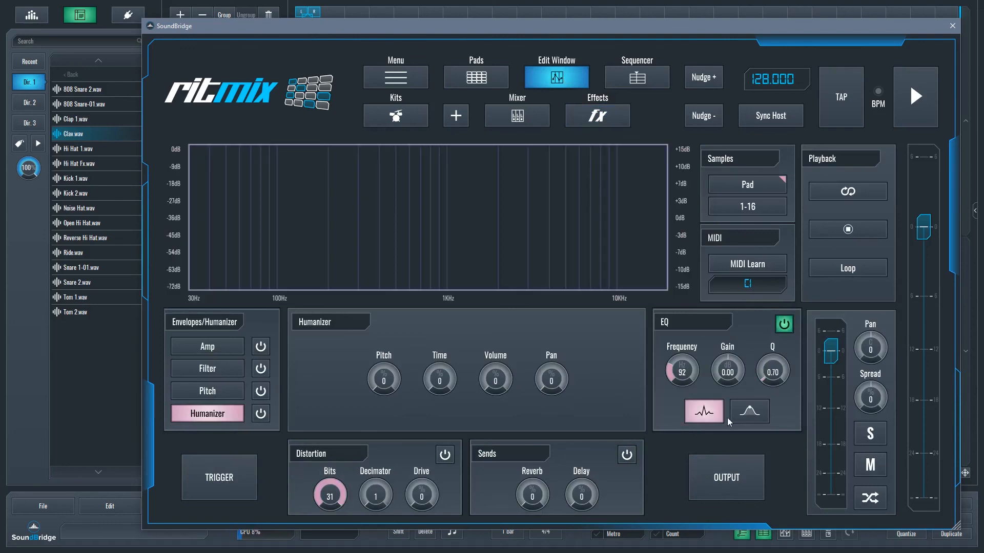
left_click(748, 414)
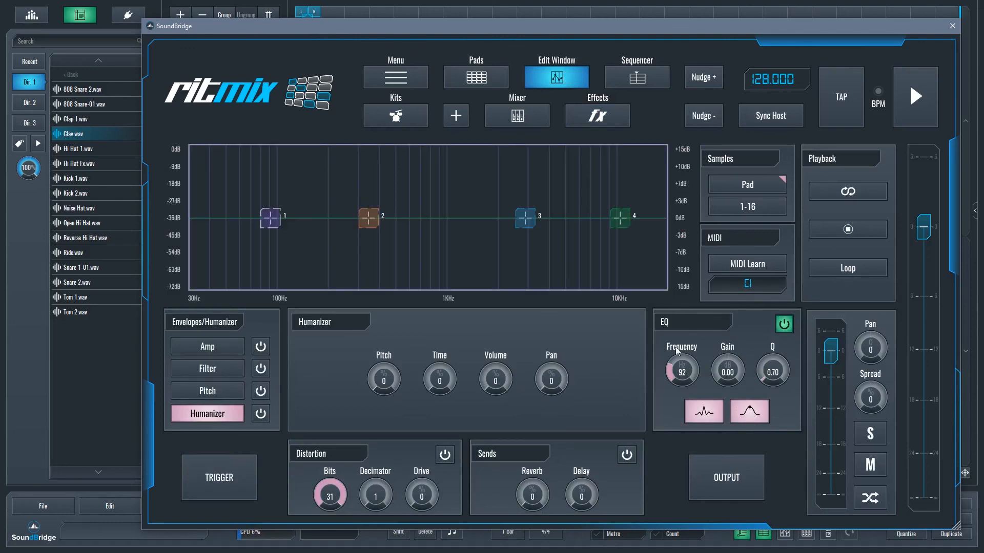
mouse_move(620, 217)
left_mouse_down()
mouse_move(629, 196)
mouse_move(609, 219)
left_mouse_up()
left_click_drag(526, 219, 493, 173)
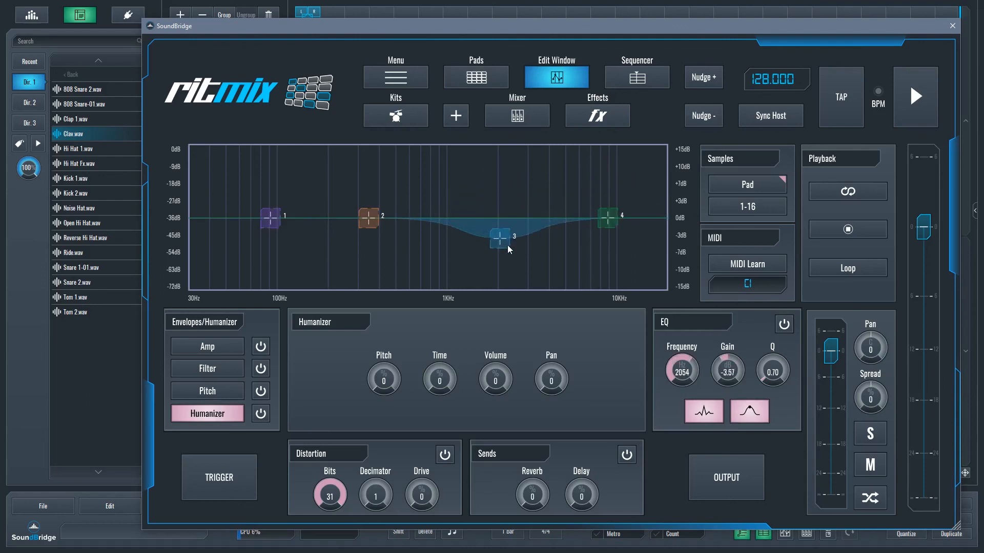
left_click_drag(772, 372, 764, 194)
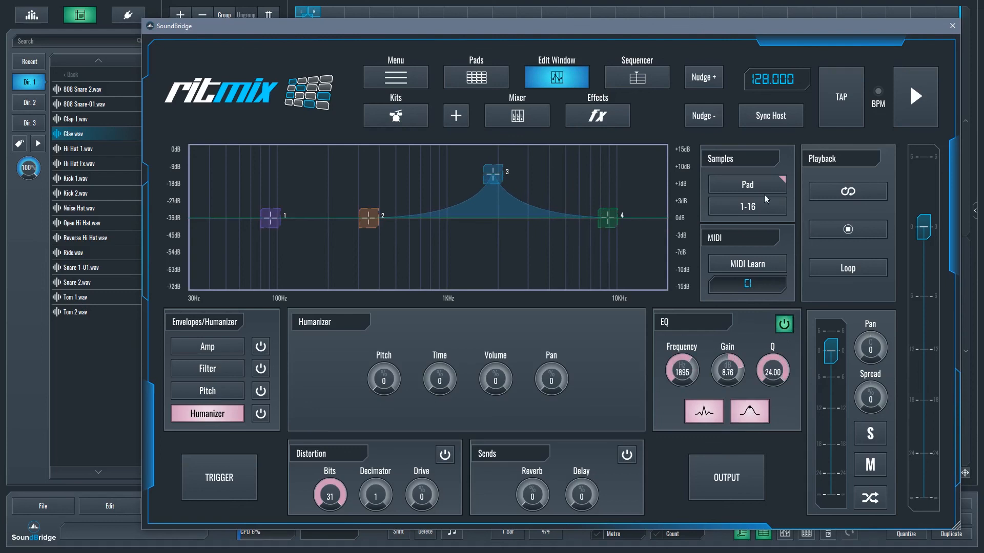
left_click_drag(494, 173, 502, 198)
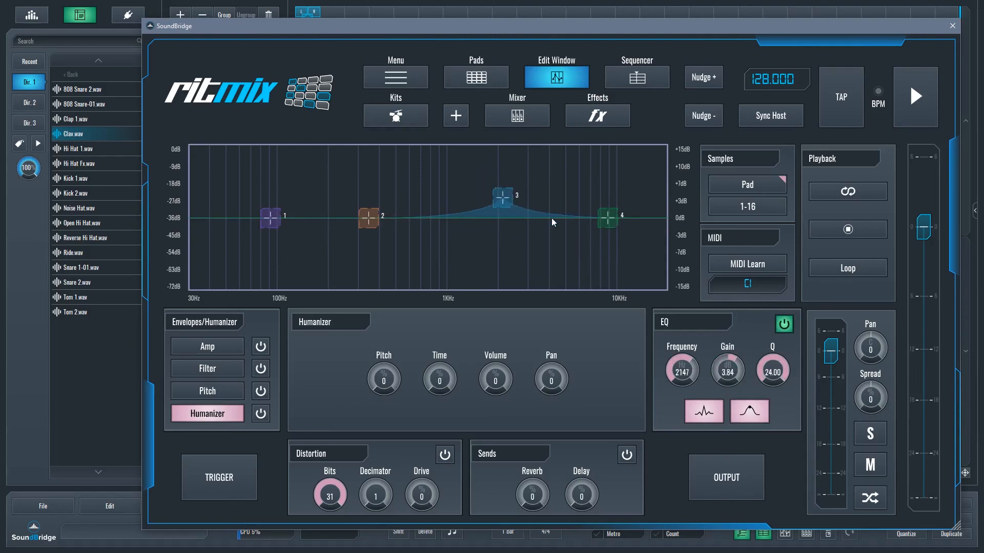
left_click(710, 415)
Audition the pad while cutting band 2 about 10 dB and band 1 to -15 at 334 Hz, Q 0.70
left_click(215, 481)
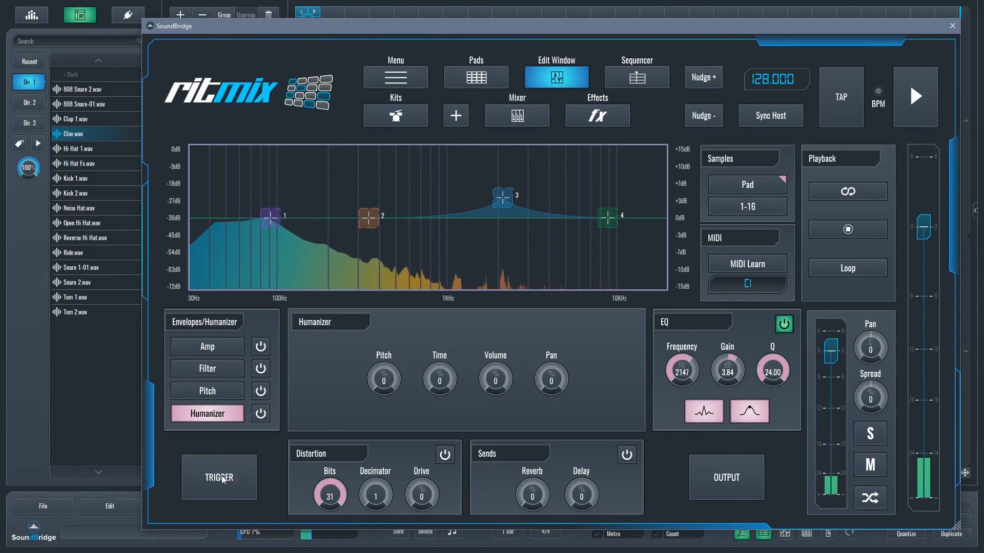
left_click(223, 479)
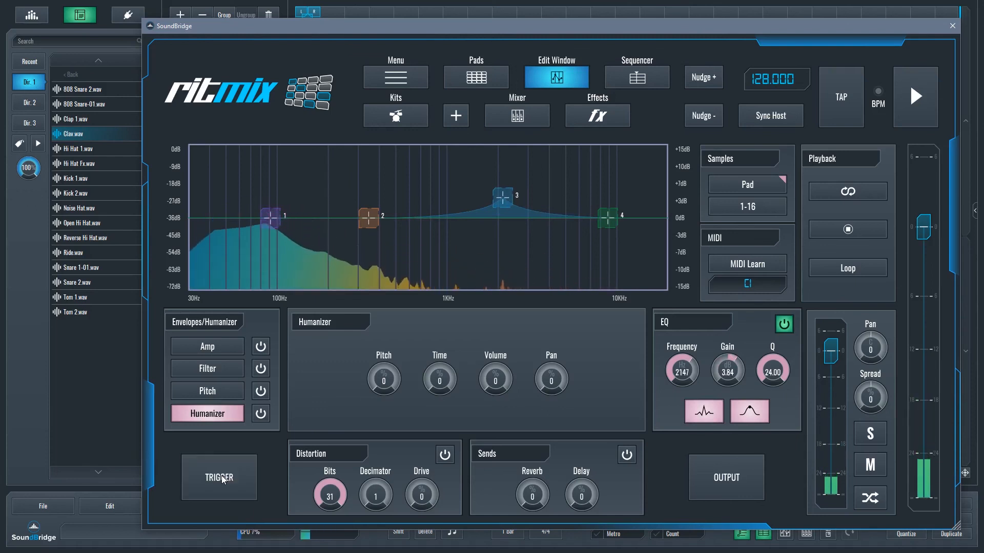
left_click_drag(369, 217, 355, 268)
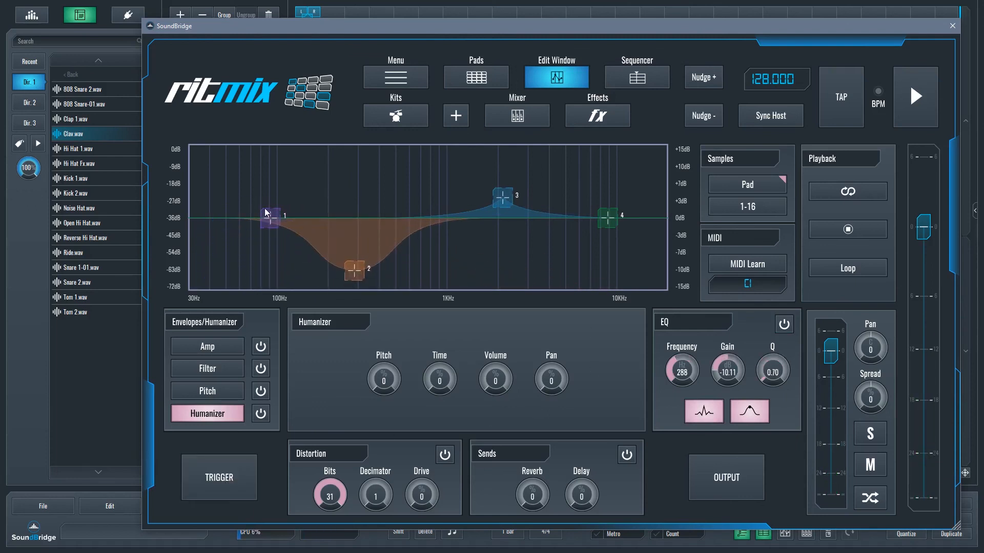
mouse_move(271, 218)
left_mouse_down()
mouse_move(425, 183)
mouse_move(244, 286)
mouse_move(261, 275)
mouse_move(322, 291)
left_mouse_up()
left_click(238, 477)
left_click(236, 491)
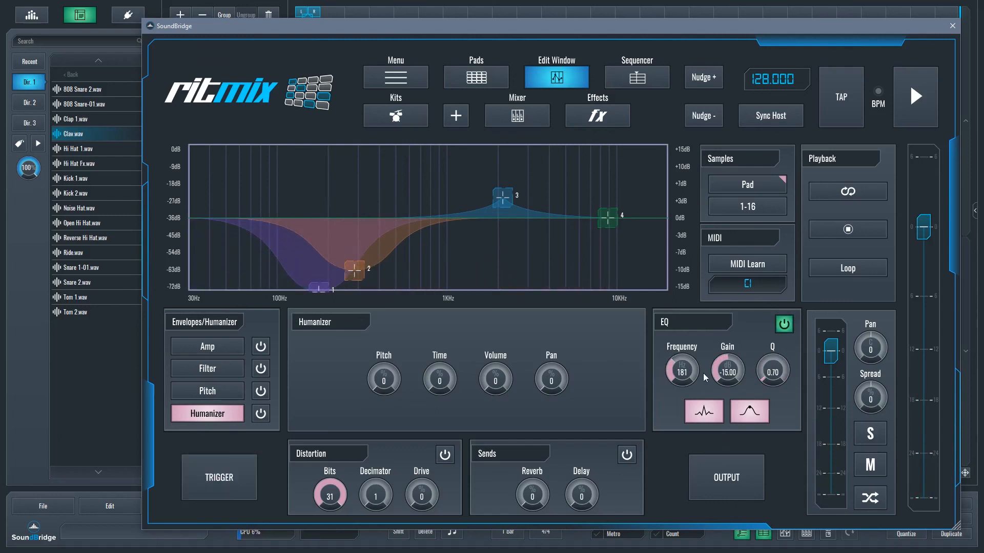
left_click_drag(682, 377, 689, 364)
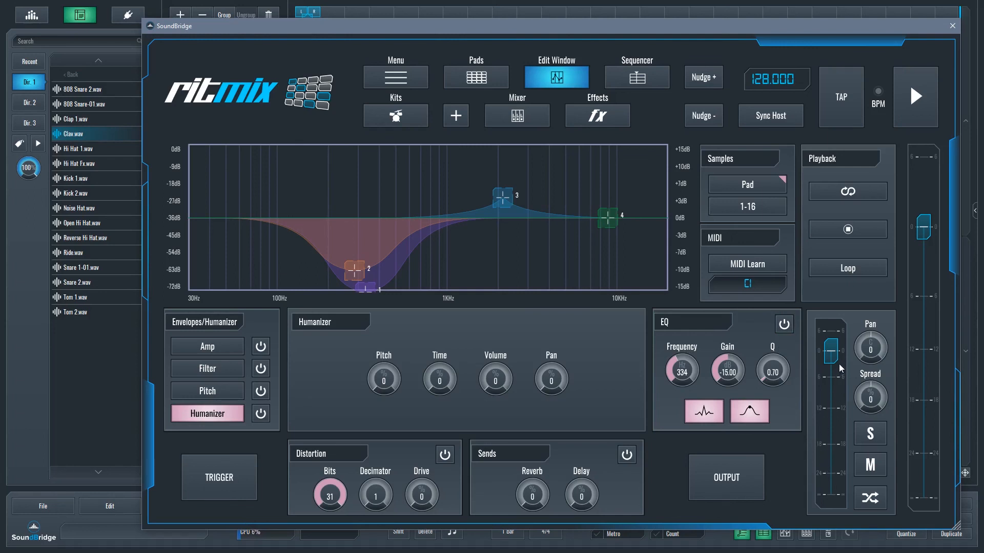
Set the pad's stereo spread to -1, solo it while glancing at the pad grid, then unsolo
mouse_move(832, 352)
left_mouse_down()
mouse_move(833, 412)
mouse_move(835, 351)
left_mouse_up()
mouse_move(872, 403)
left_mouse_down()
mouse_move(859, 402)
mouse_move(885, 384)
left_mouse_up()
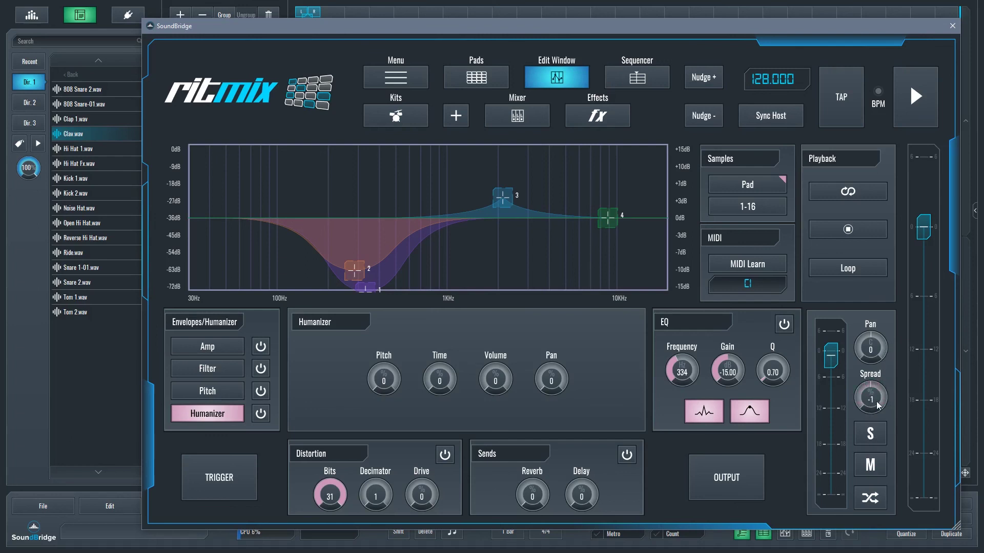
left_click(871, 434)
left_click(476, 77)
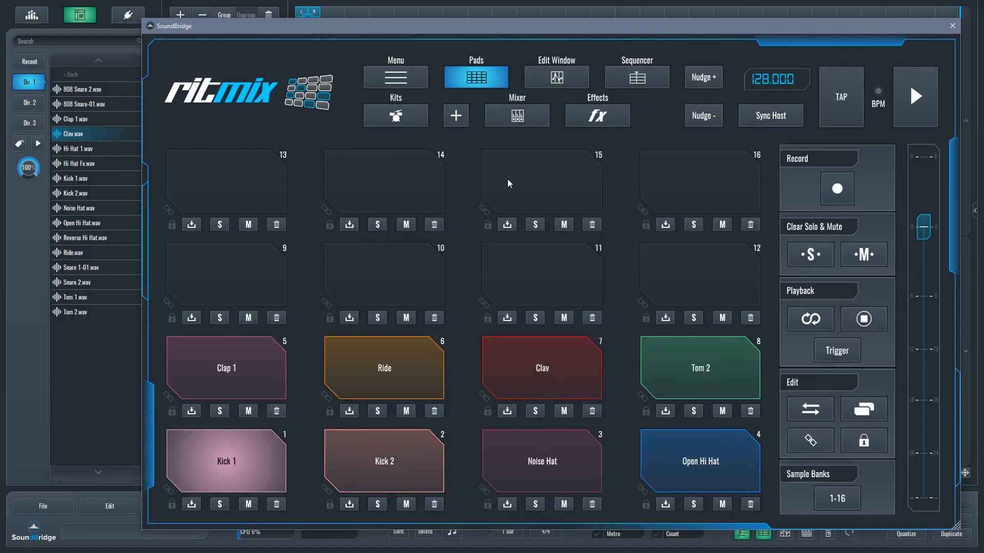
left_click(556, 78)
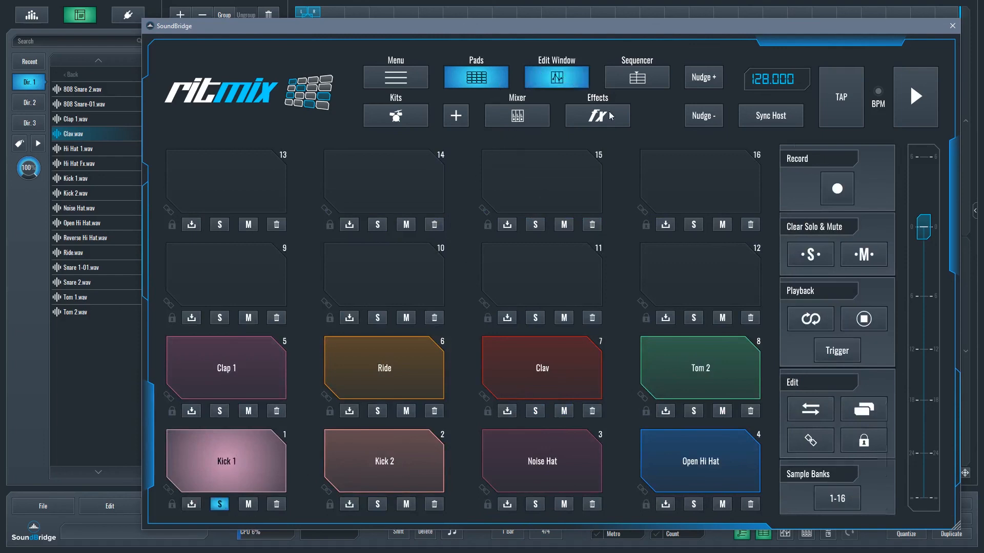
left_click(874, 438)
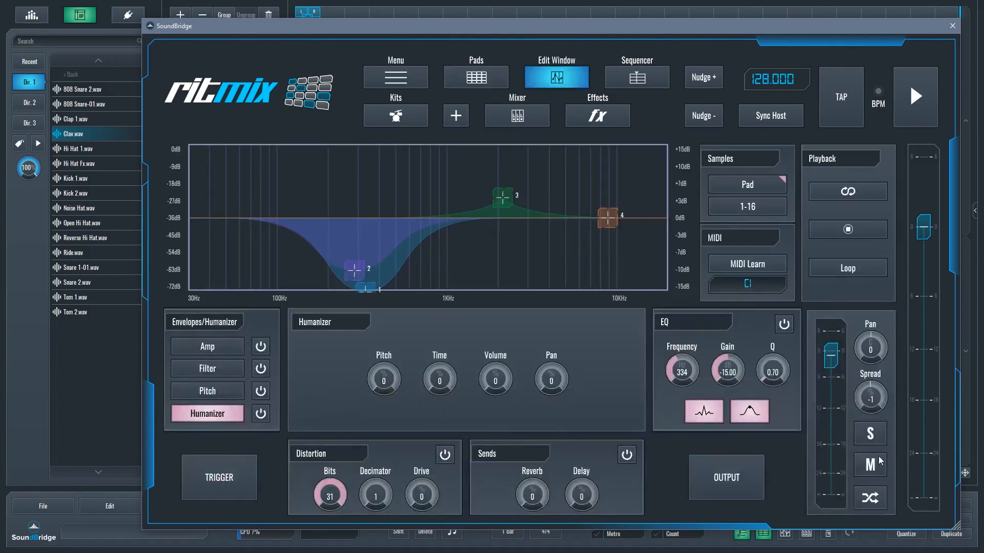
Toggle Shuffle on and off and show the sample waveform instead of the EQ curve
left_click(871, 501)
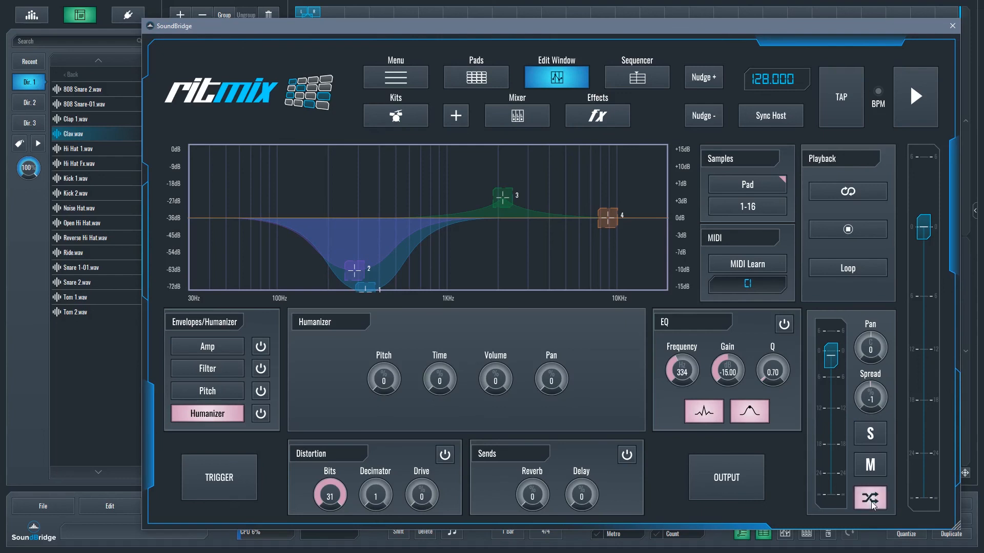
left_click(871, 501)
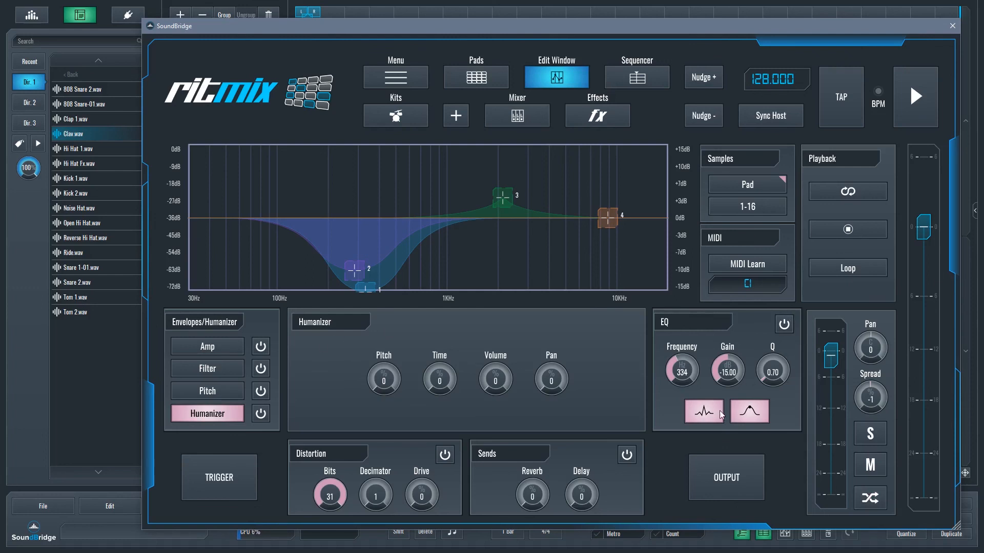
left_click(704, 412)
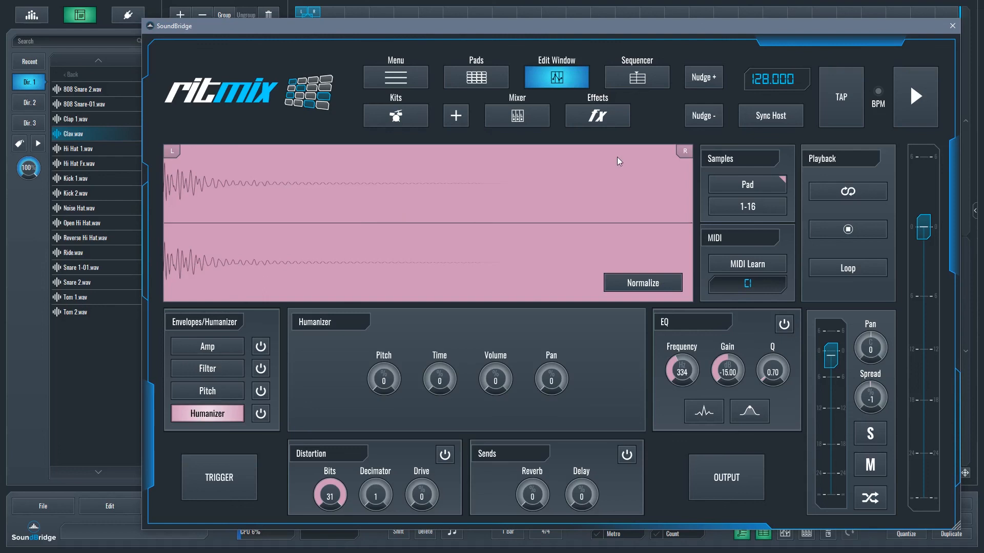
Trim the sample's L and R markers, restore full length, normalize it and set playback to Trigger
left_click_drag(685, 151, 225, 152)
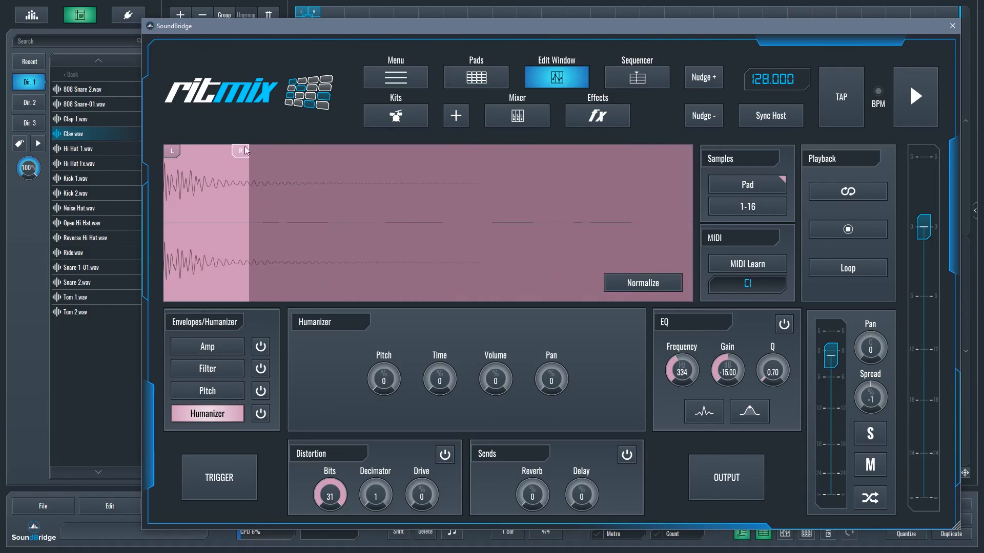
left_click_drag(225, 152, 255, 153)
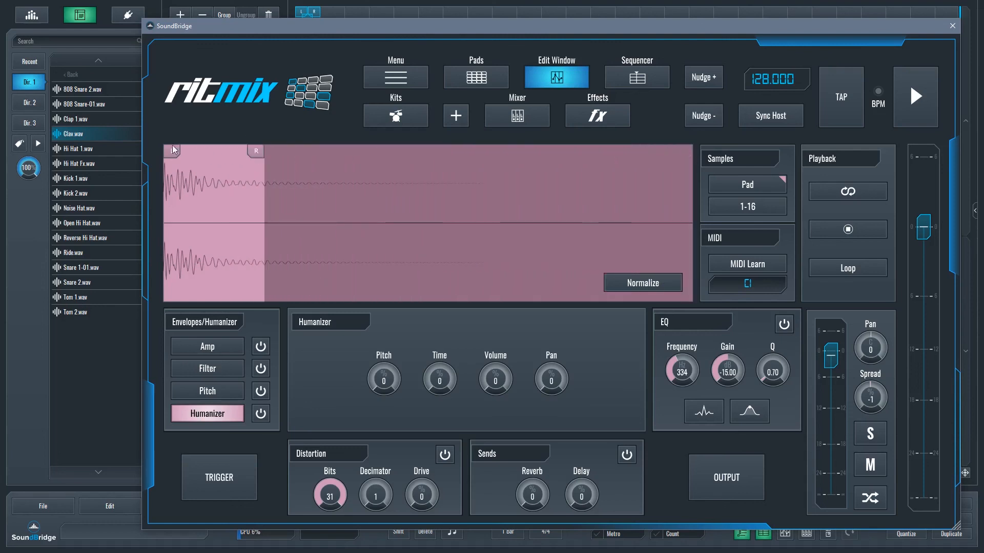
mouse_move(172, 151)
left_mouse_down()
mouse_move(184, 152)
mouse_move(175, 152)
left_mouse_up()
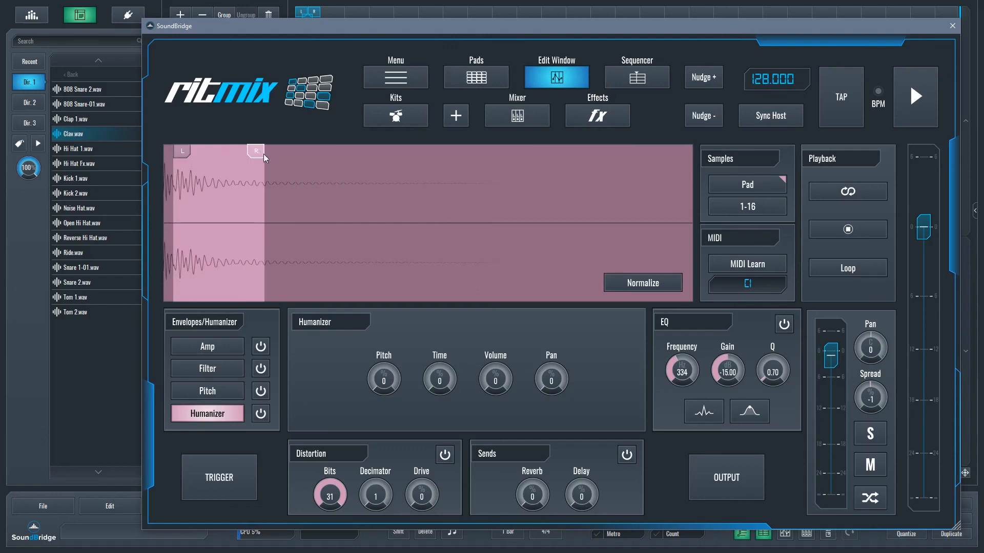
left_click_drag(256, 152, 270, 152)
left_click_drag(185, 149, 172, 153)
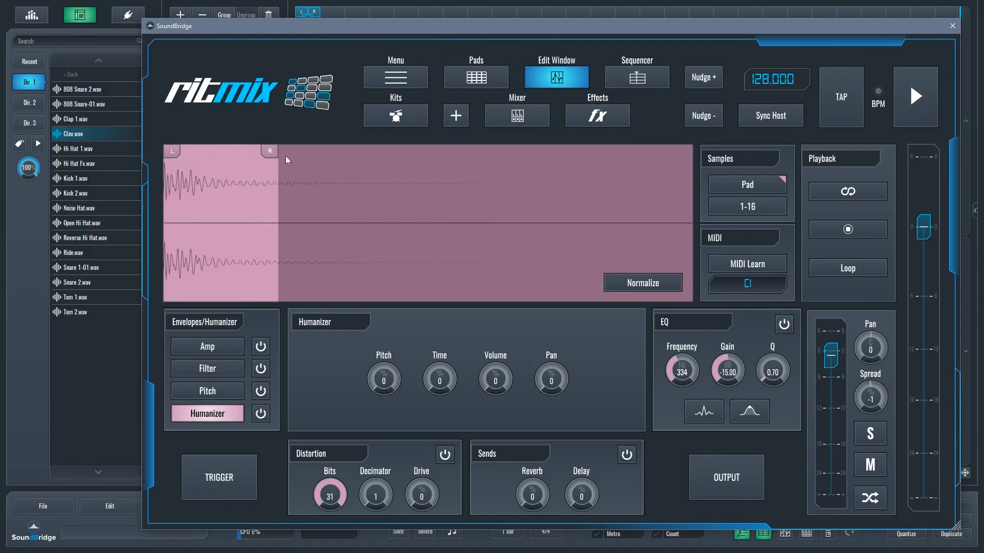
left_click_drag(269, 153, 684, 150)
left_click(666, 285)
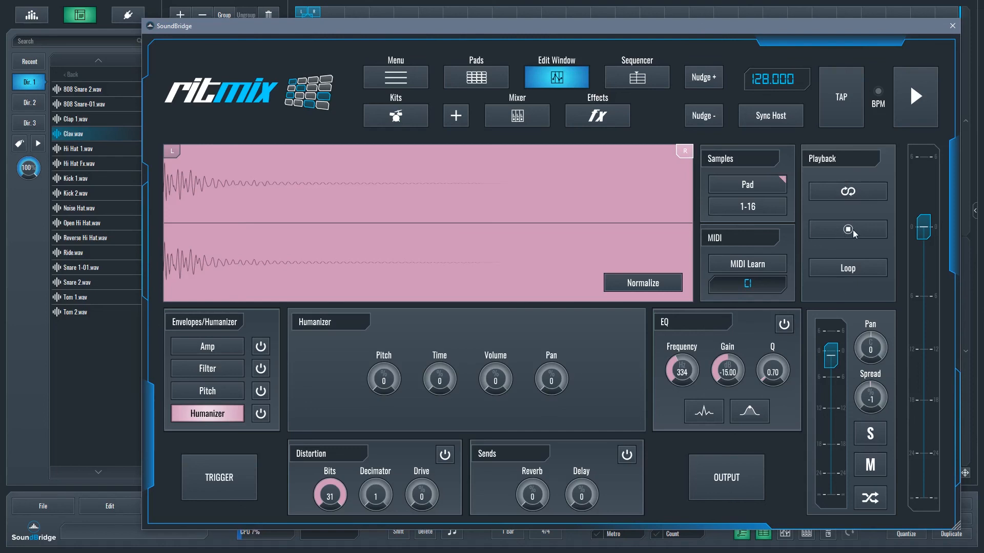
left_click(847, 270)
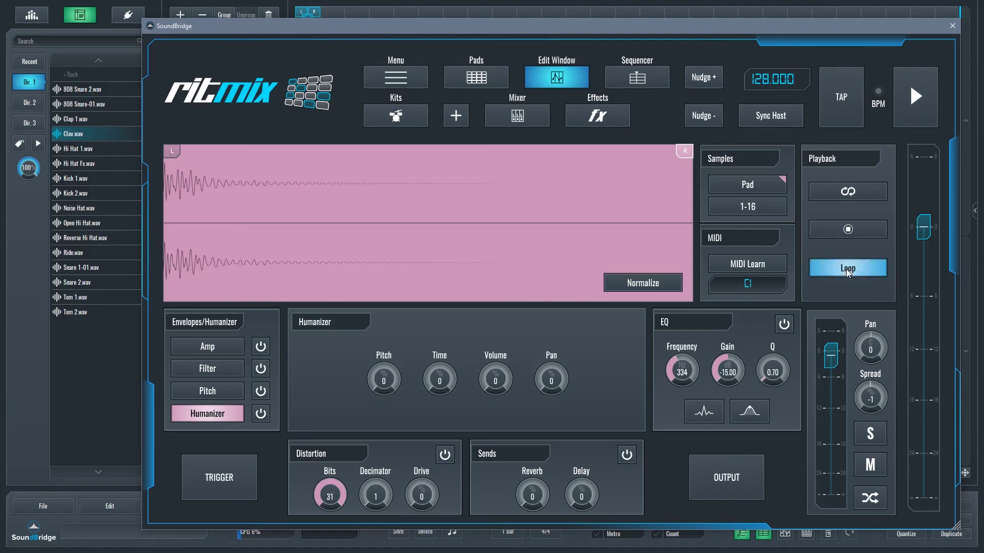
Use the pad picker to switch editing between several pads
left_click(762, 183)
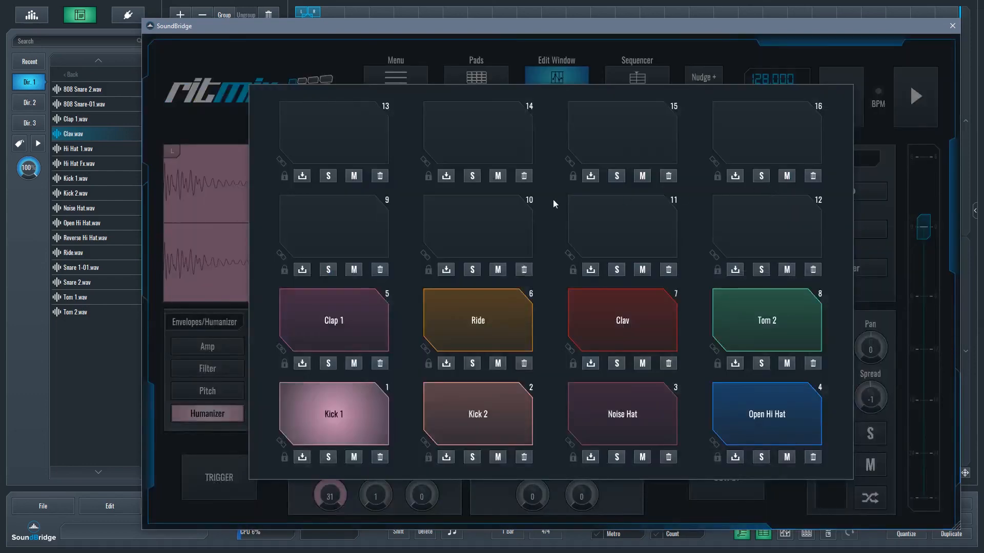
left_click(476, 414)
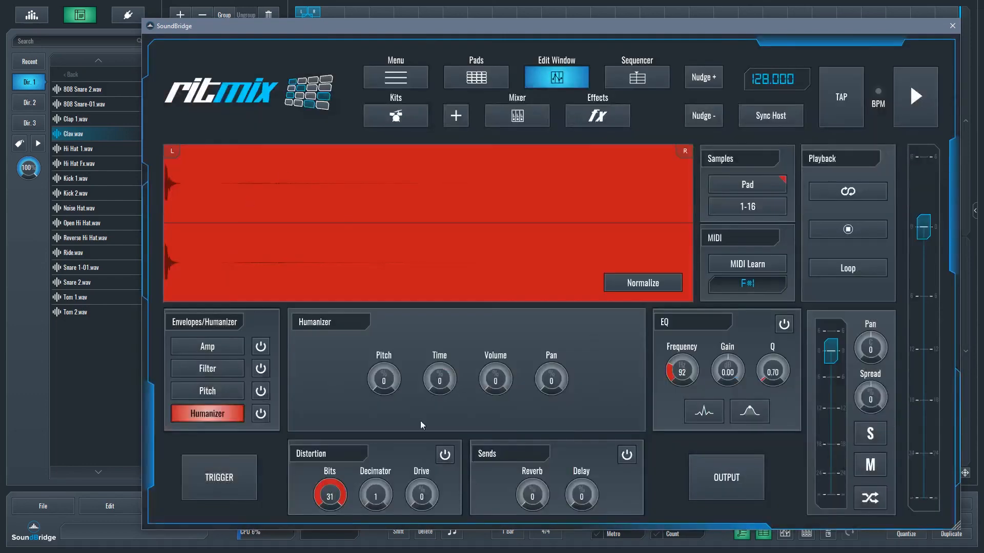
left_click(762, 183)
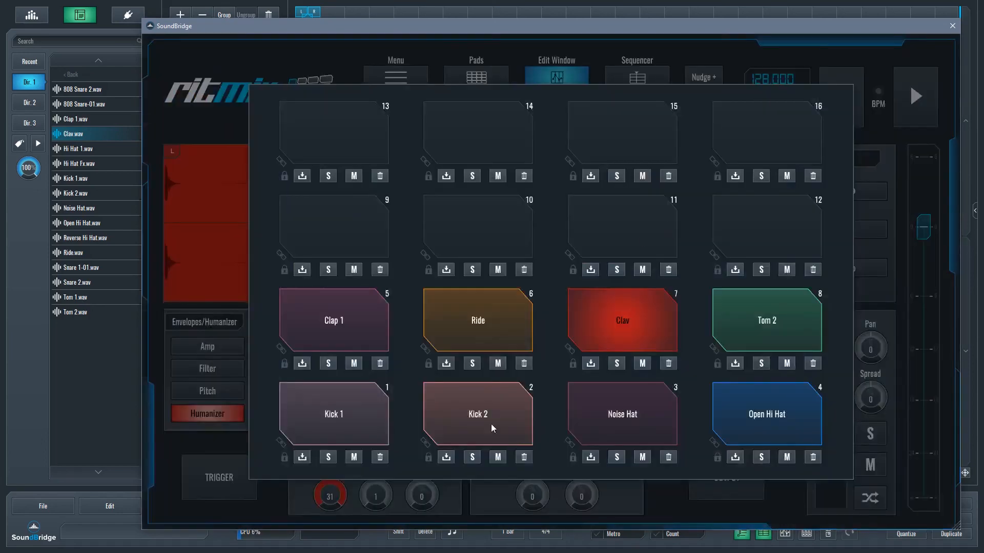
left_click(630, 351)
left_click(761, 183)
left_click(477, 413)
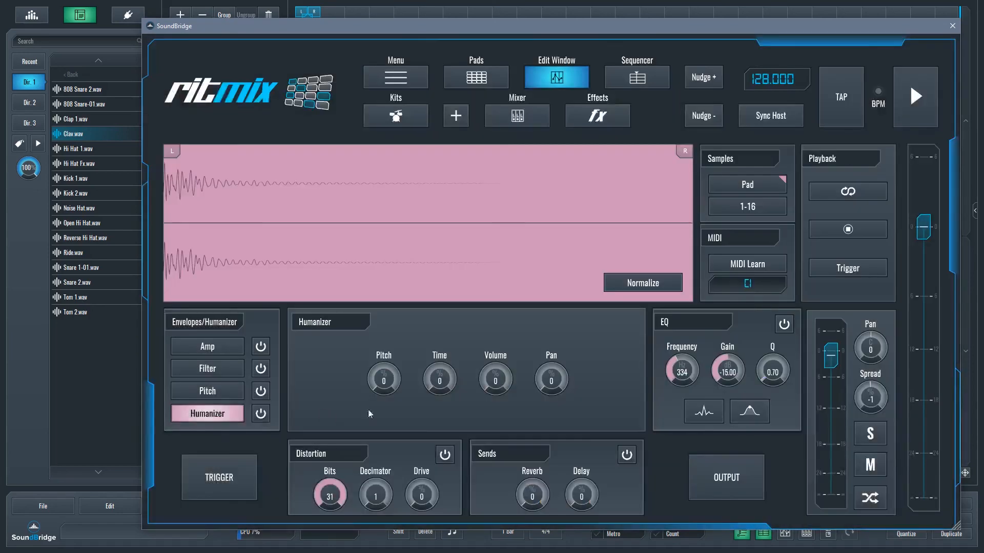
Cycle the sample bank through 17-32 and 33-48 back to 1-16, then close the pad overview
left_click(757, 206)
left_click(769, 208)
left_click(769, 207)
left_click(768, 210)
left_click(751, 185)
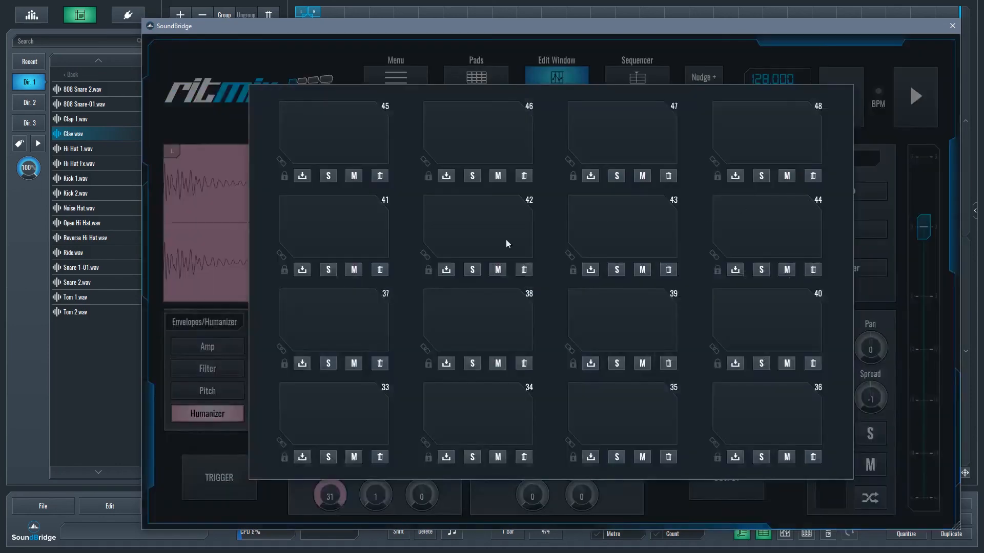
left_click(871, 152)
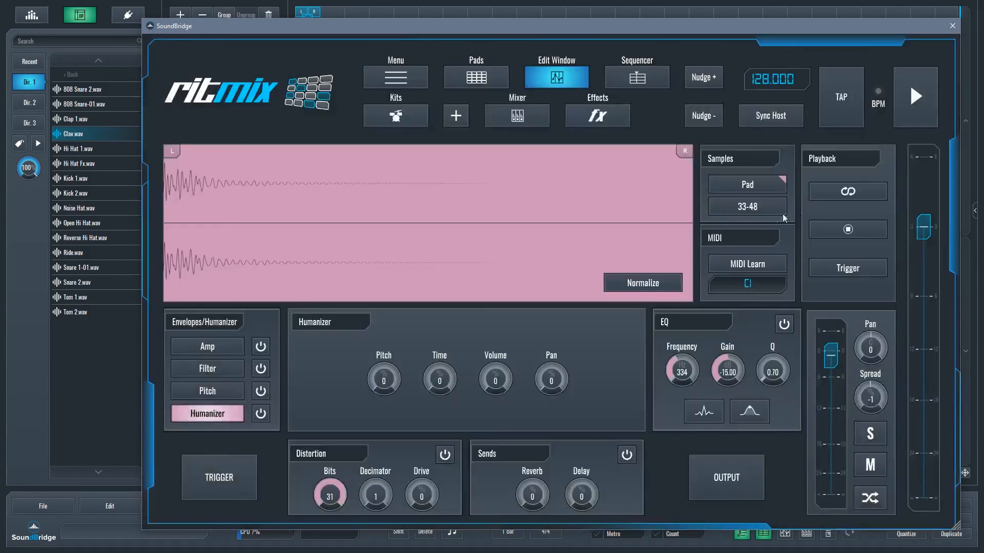
left_click(769, 207)
left_click(752, 185)
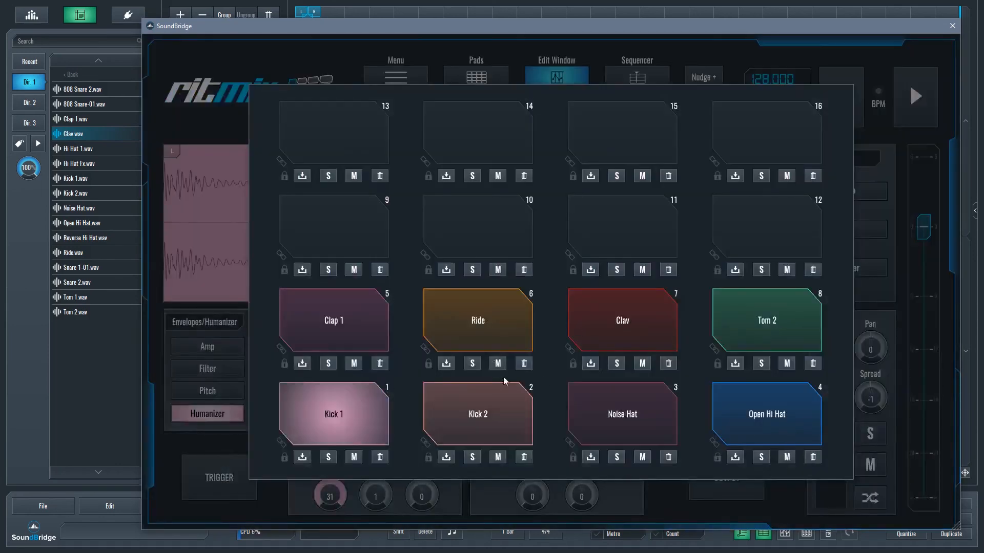
left_click(885, 143)
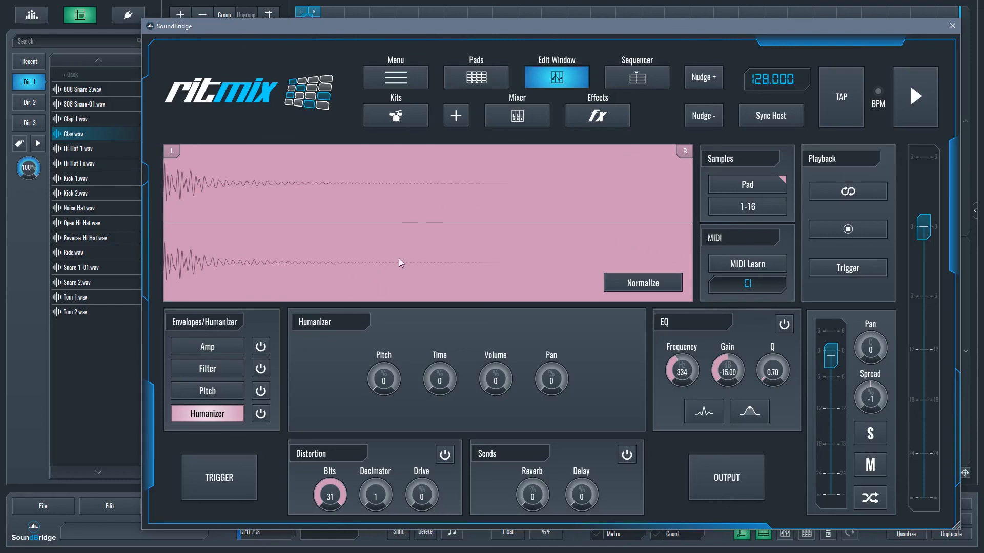
left_click(763, 268)
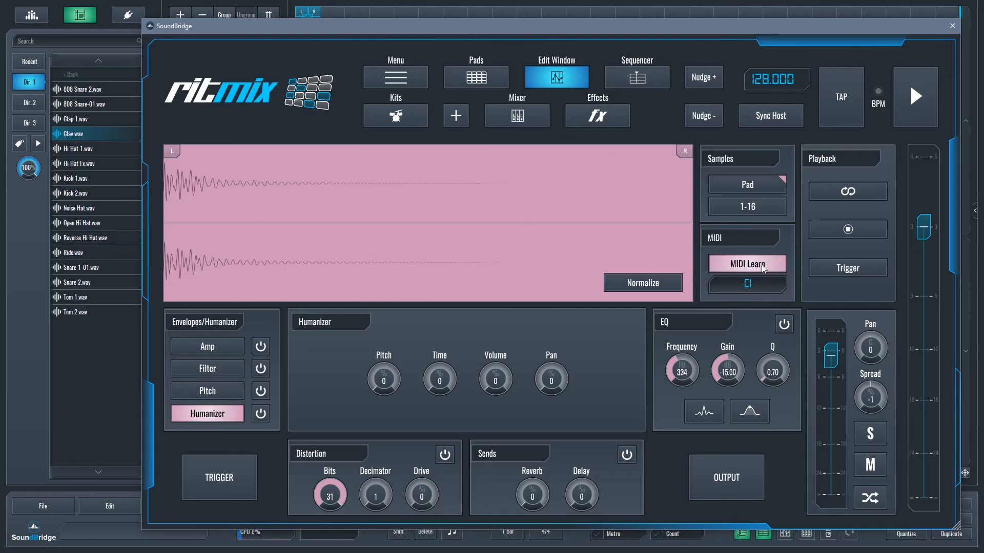
left_click(763, 268)
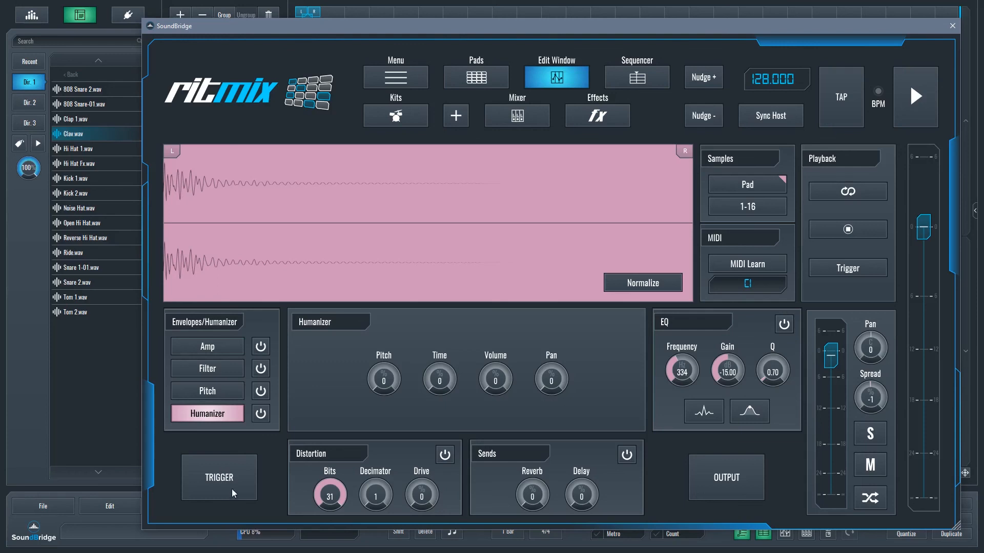
left_click(224, 482)
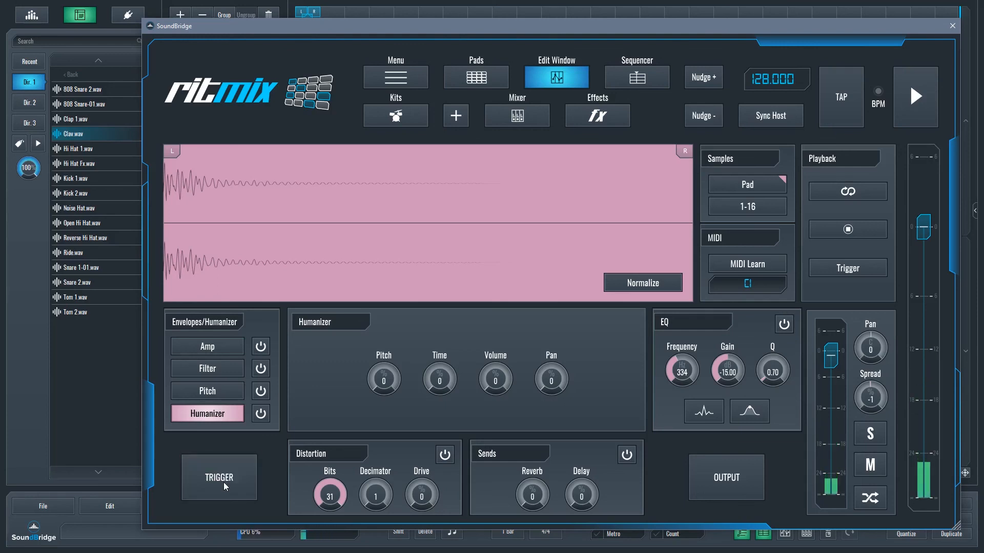
left_click(223, 482)
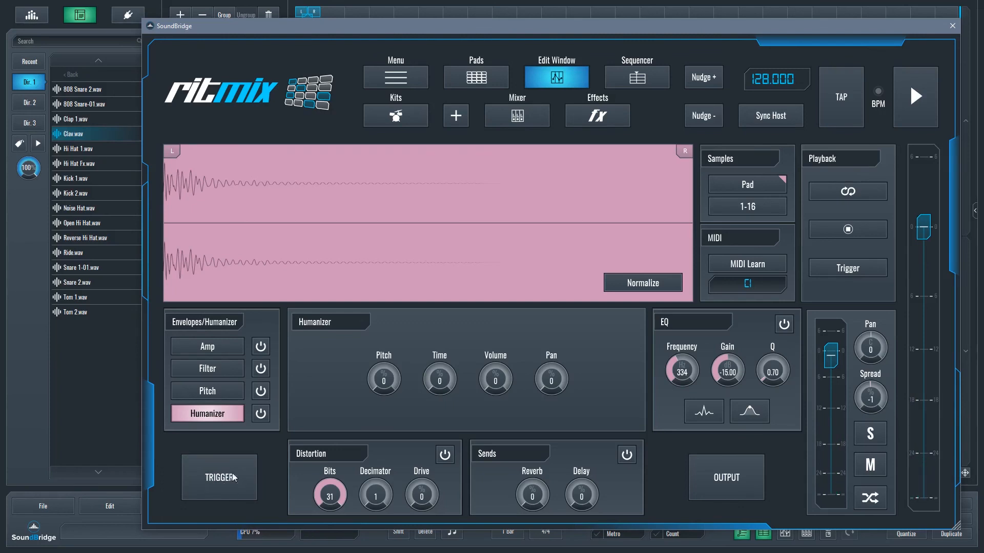
left_click(228, 484)
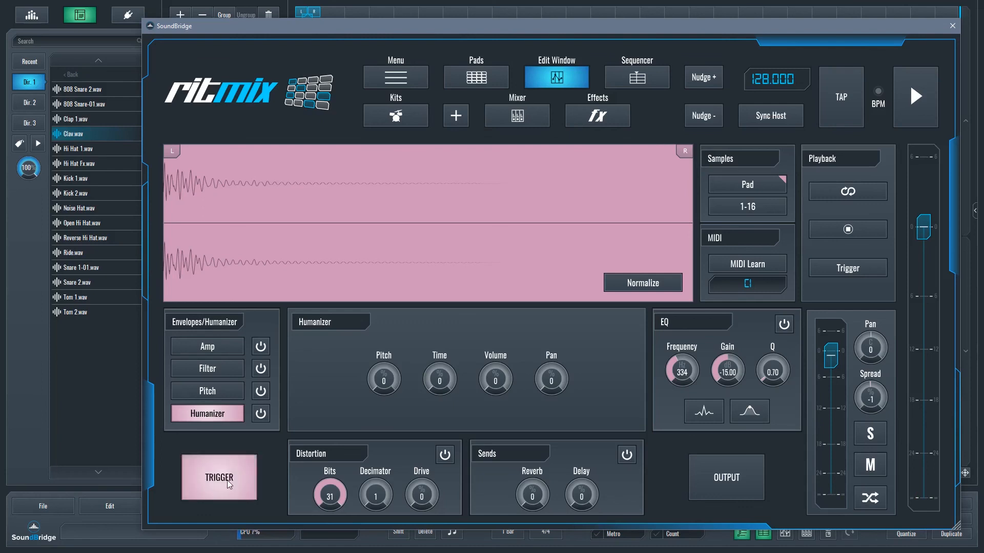
Reset the pitch envelope's Semi-Tones and Cents to 0 and leave pitch envelope and humanizer off
left_click(383, 381)
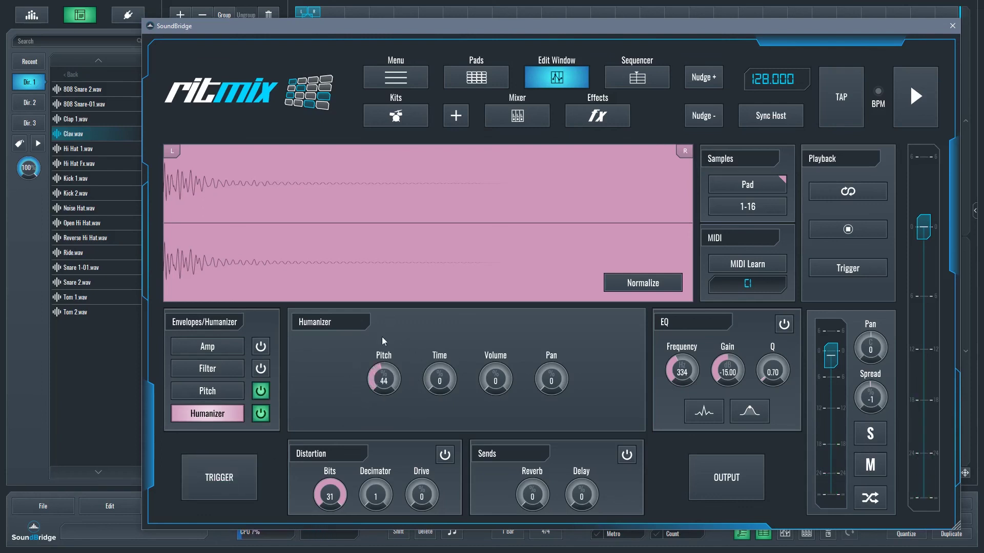
left_click(260, 392)
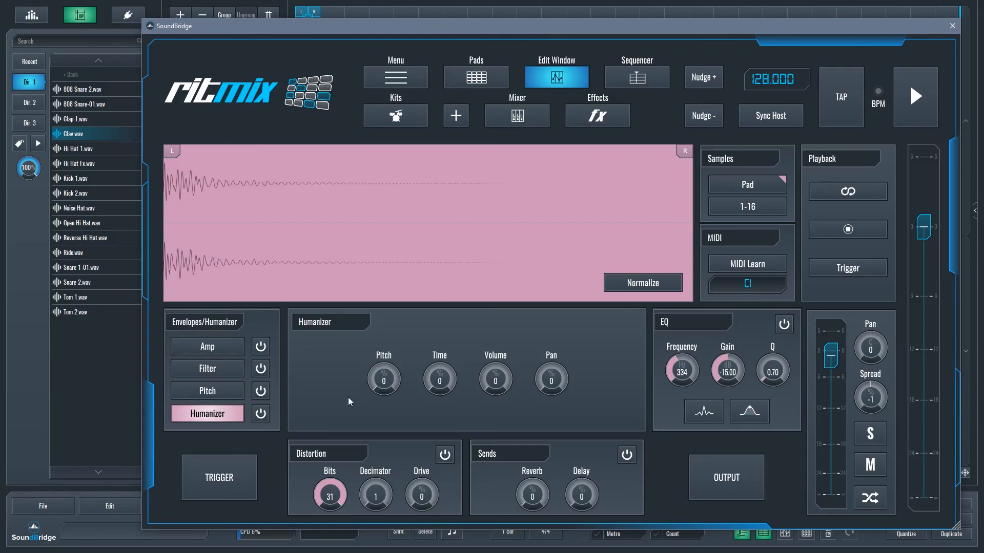
left_click(387, 377)
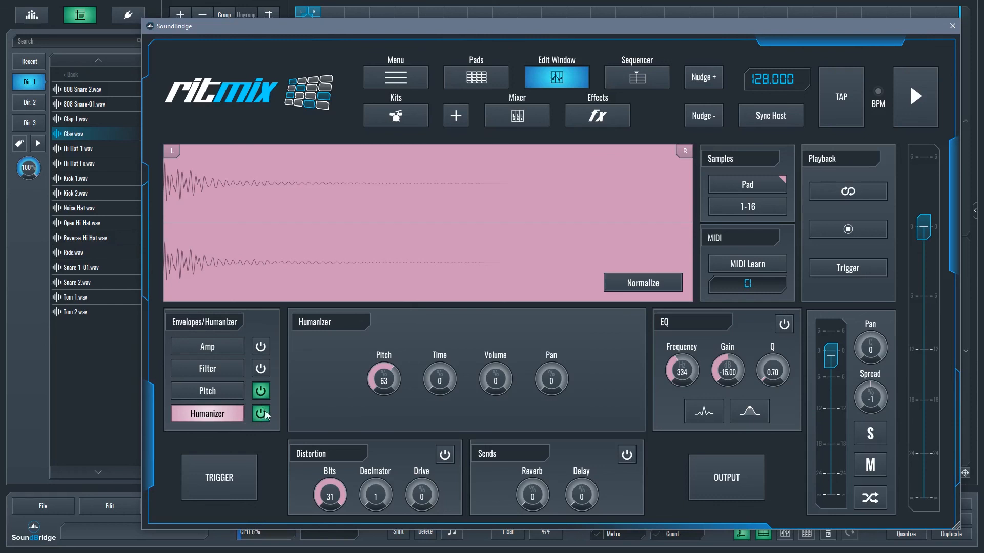
left_click(227, 389)
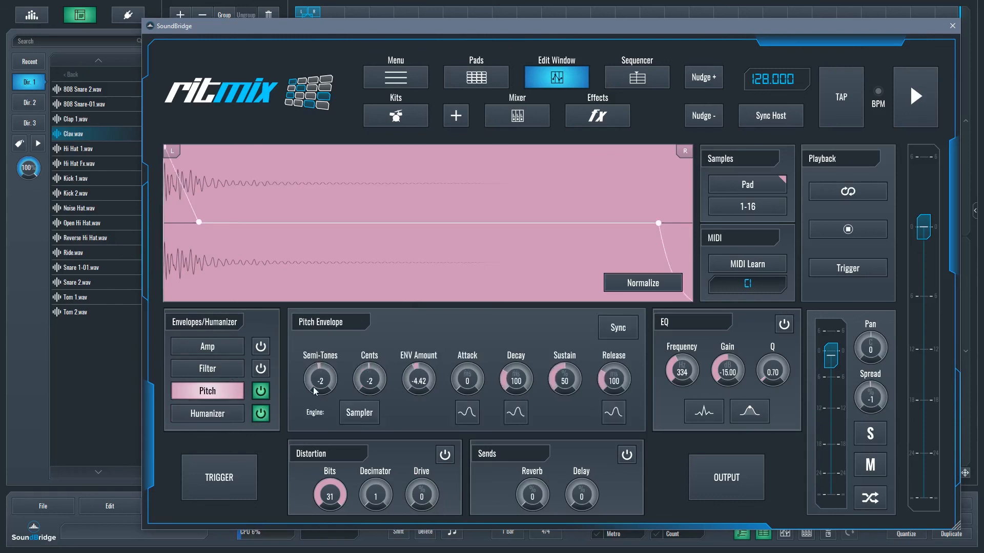
double_click(321, 381)
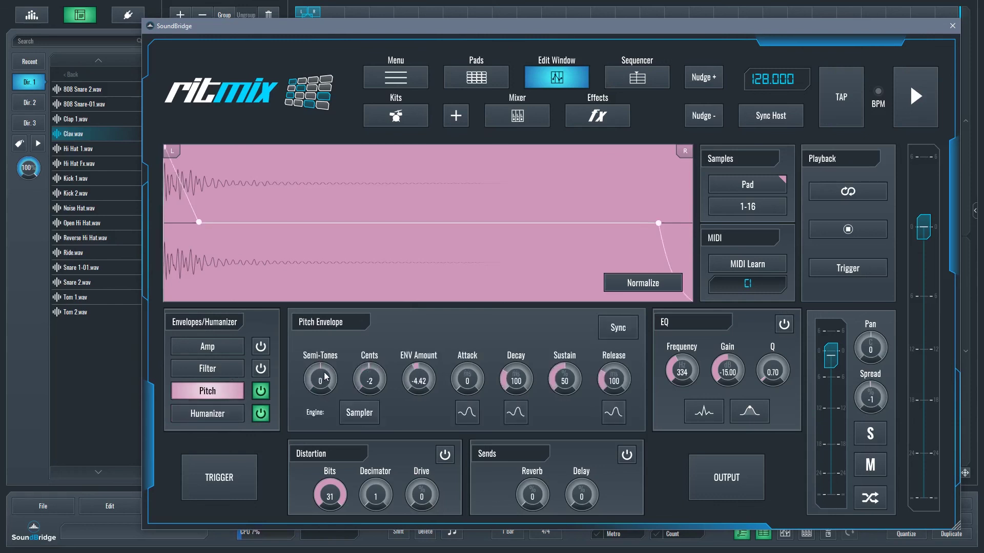
double_click(369, 380)
left_click(260, 414)
left_click(261, 391)
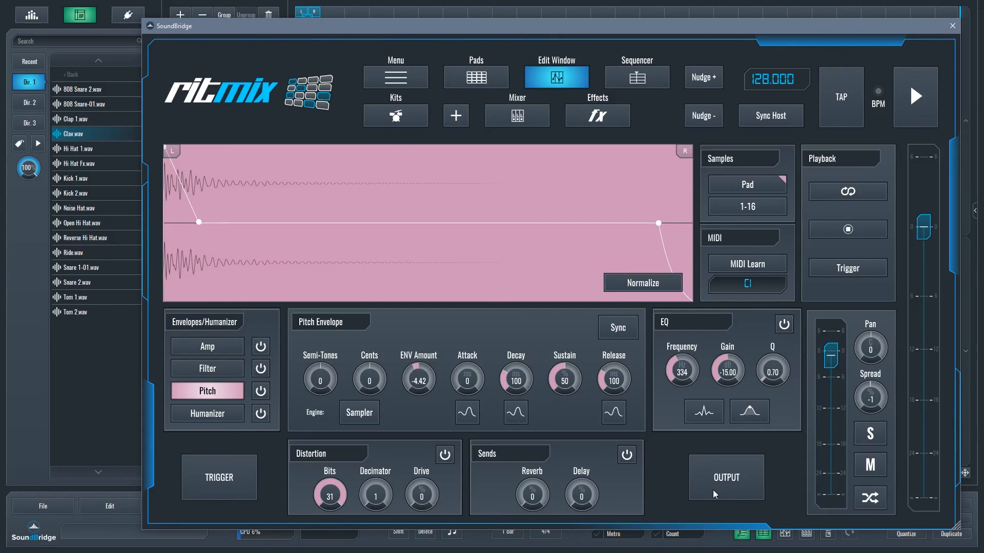
Route the pad to the Stereo 1 output and switch to the pad grid view
left_click(712, 489)
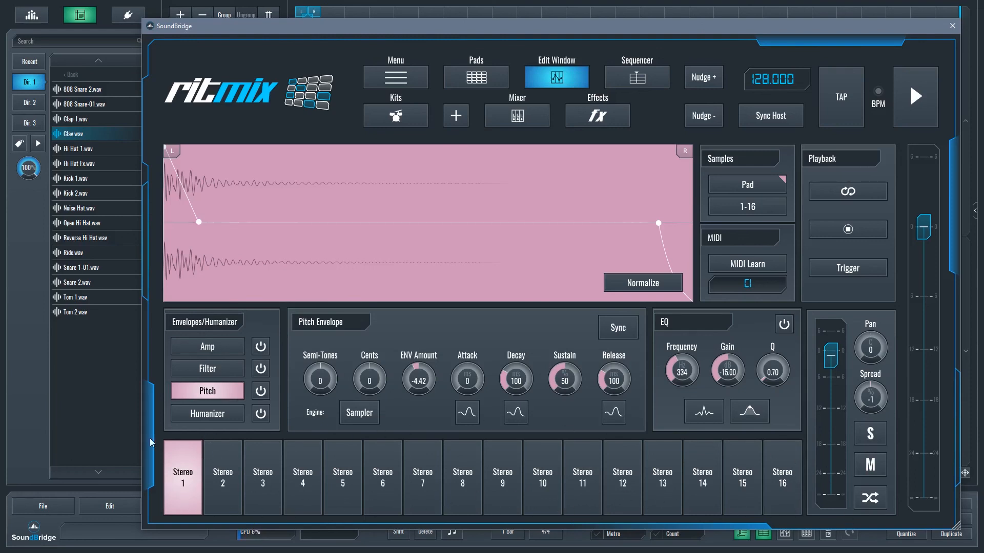
left_click(177, 477)
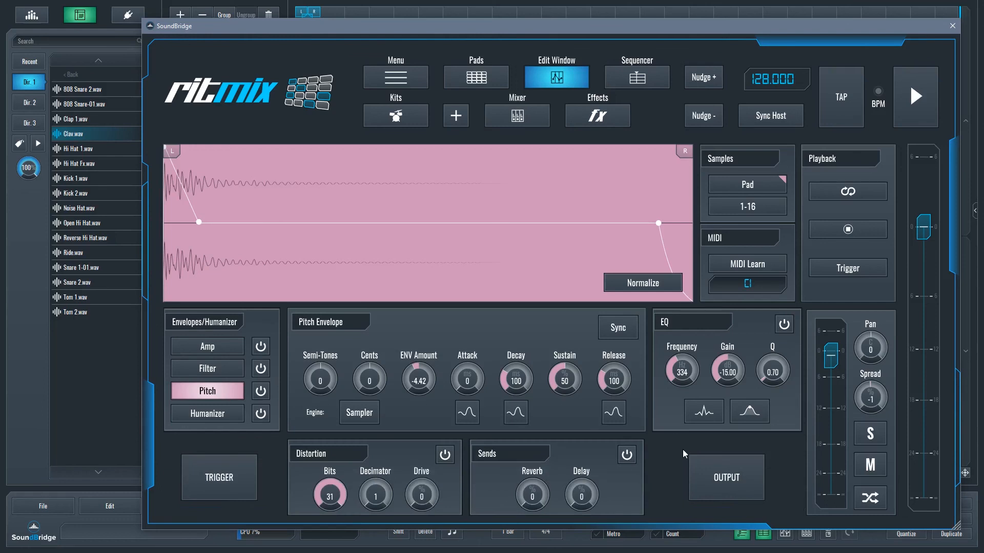
left_click(476, 77)
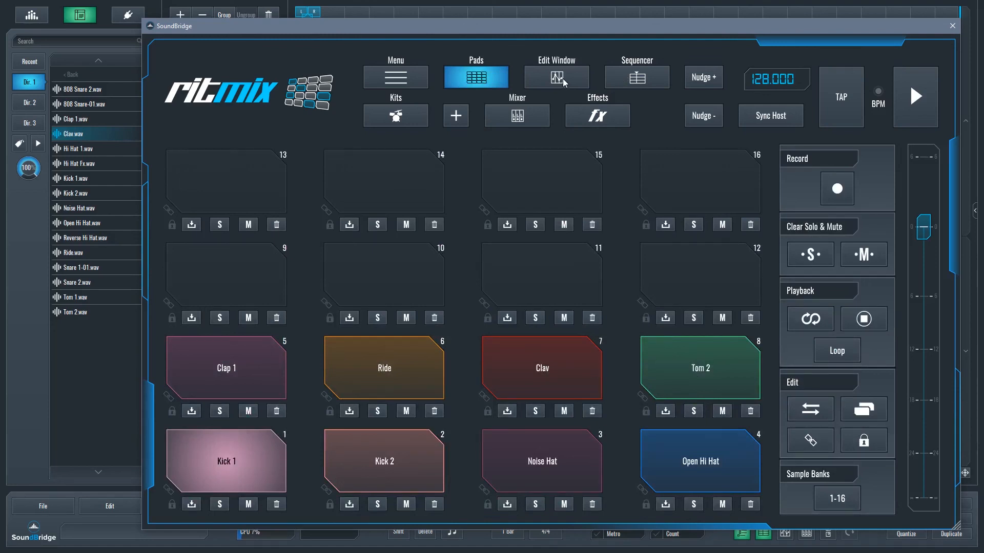
Flip through the Edit Window, Sequencer, Effects and Mixer views and return to the pad grid
left_click(564, 80)
left_click(475, 77)
left_click(557, 78)
left_click(636, 78)
left_click(597, 117)
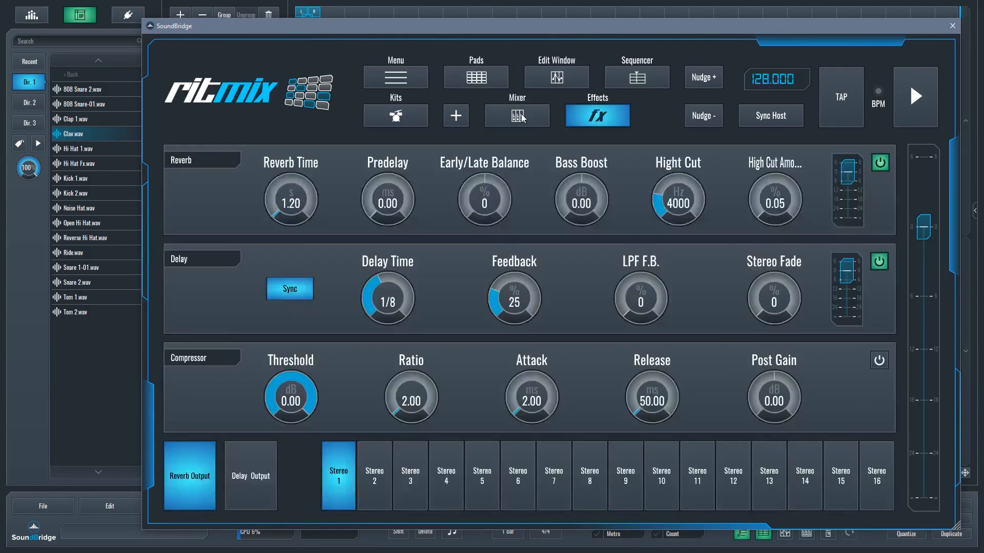
left_click(517, 116)
left_click(476, 77)
Lower the main output gain and play the Kick 1, Kick 2 and Noise Hat pads
mouse_move(923, 226)
left_mouse_down()
mouse_move(926, 392)
mouse_move(925, 227)
mouse_move(924, 291)
left_mouse_up()
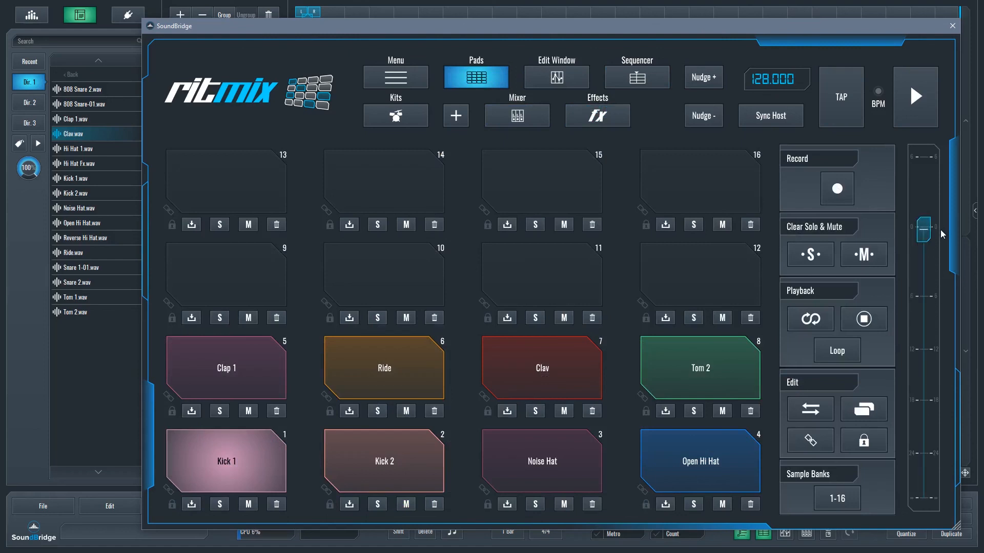
left_click(237, 462)
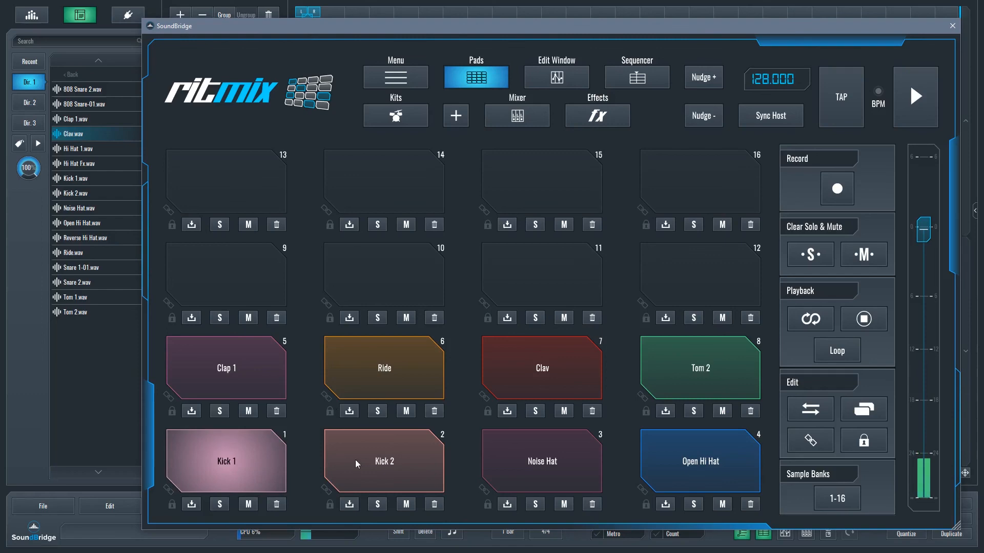
left_click(362, 460)
left_click(550, 458)
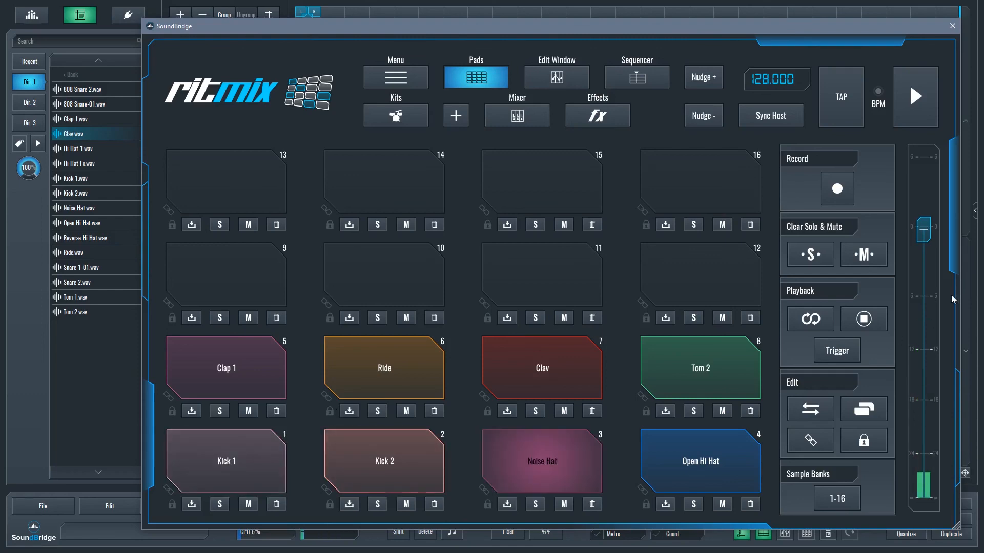